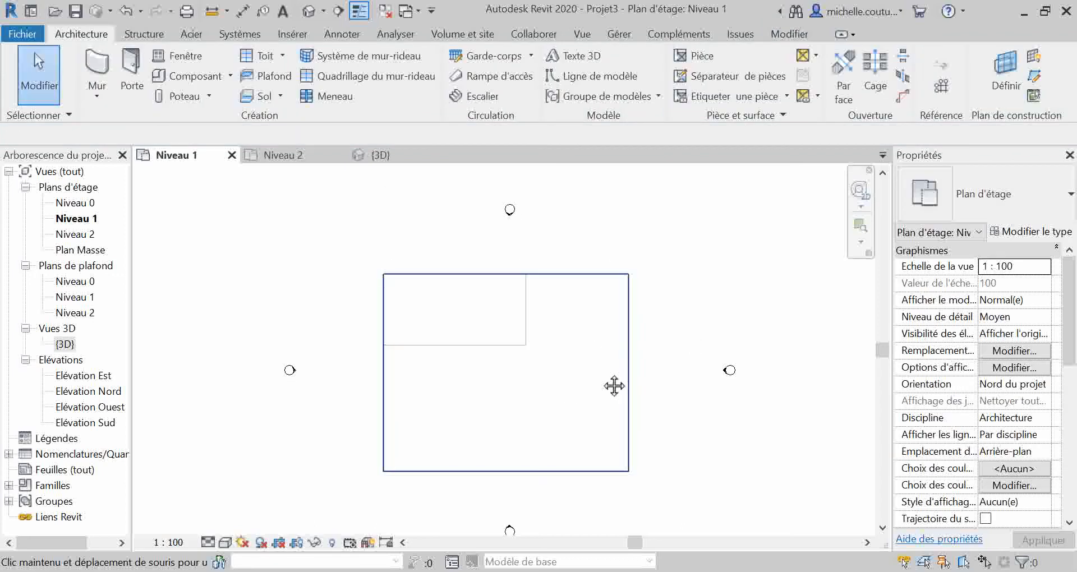
# Examine the two floor slabs in the Niveau 1 and Niveau 2 plans and in the 3D view.
pyautogui.click(275, 155)
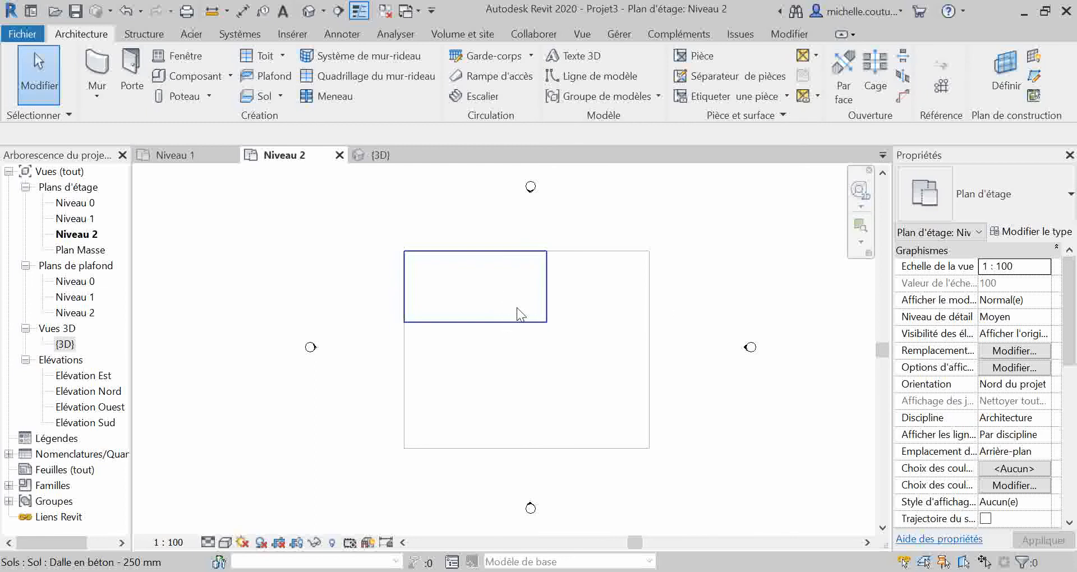
pyautogui.click(185, 158)
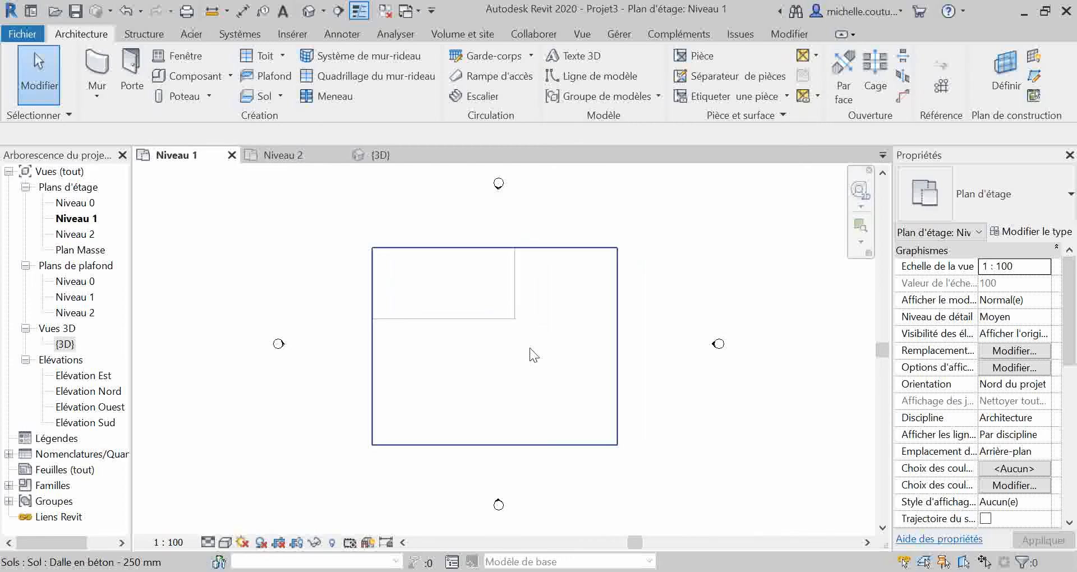
pyautogui.click(371, 155)
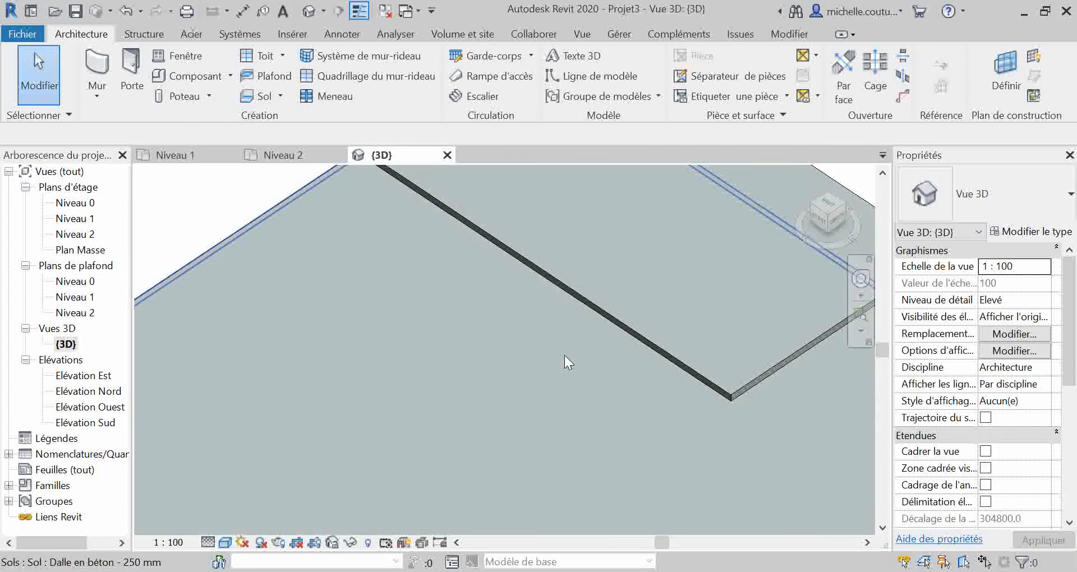
pyautogui.scroll(-4, 564, 356)
pyautogui.moveTo(630, 392); pyautogui.dragTo(603, 387, button='middle')
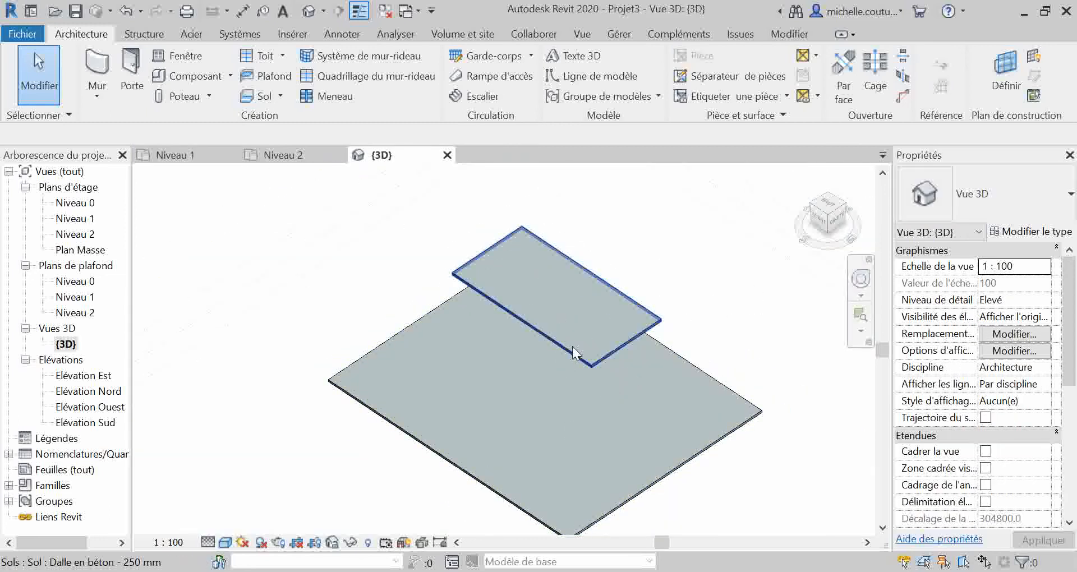
pyautogui.click(167, 154)
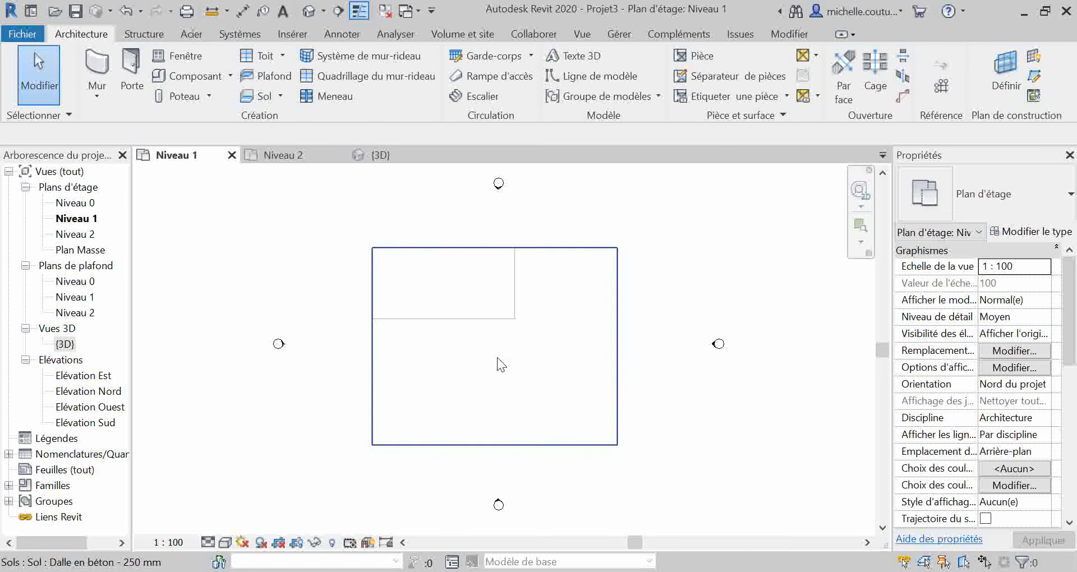
# Start a stair on Niveau 1 using the Escalier assemblé type, with the justification line set to Volée: droite.
pyautogui.scroll(1, 505, 364)
pyautogui.scroll(1, 524, 382)
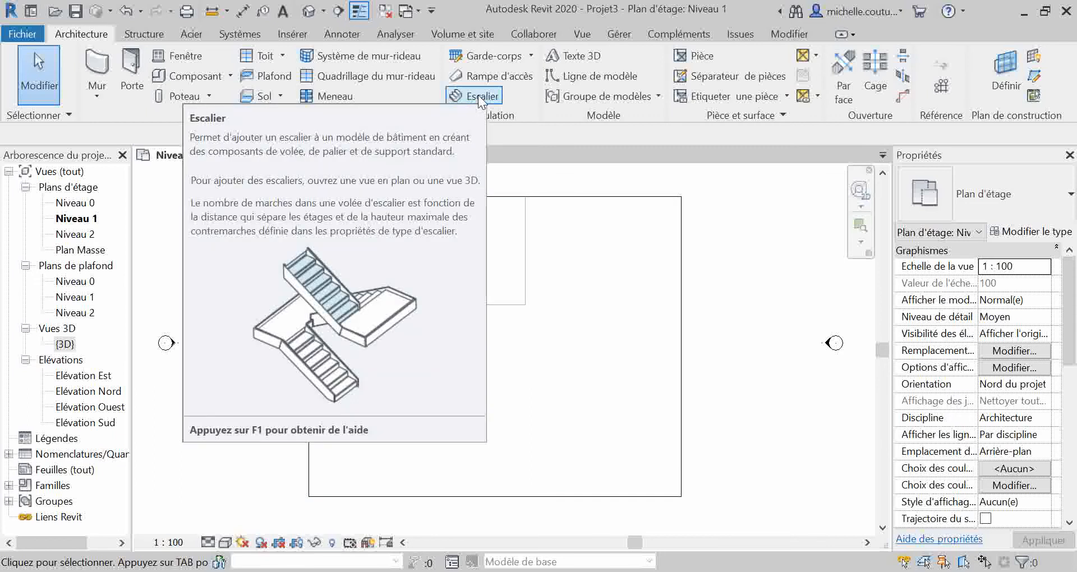
pyautogui.click(478, 96)
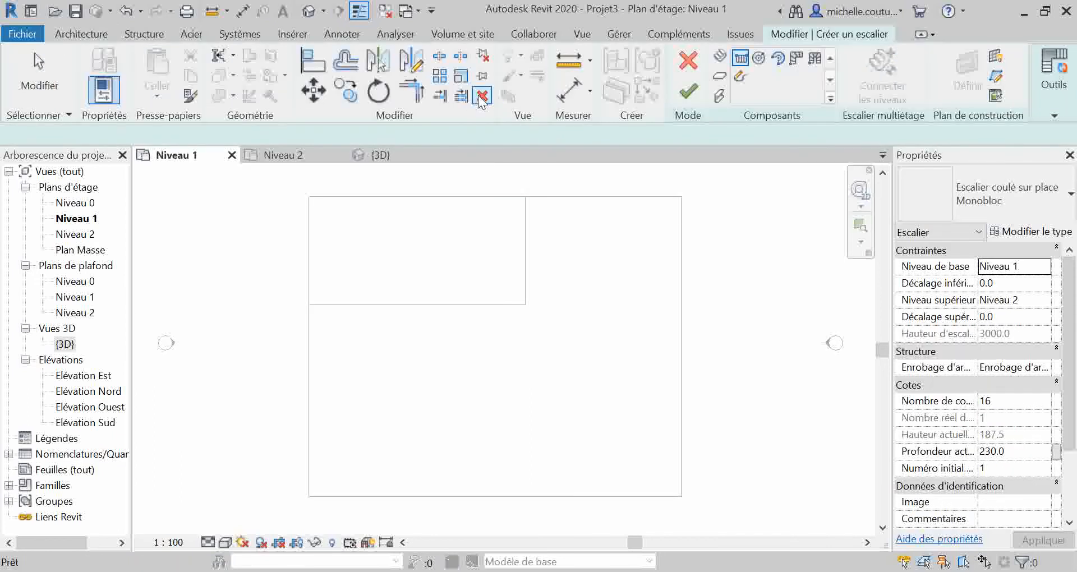
pyautogui.click(1014, 200)
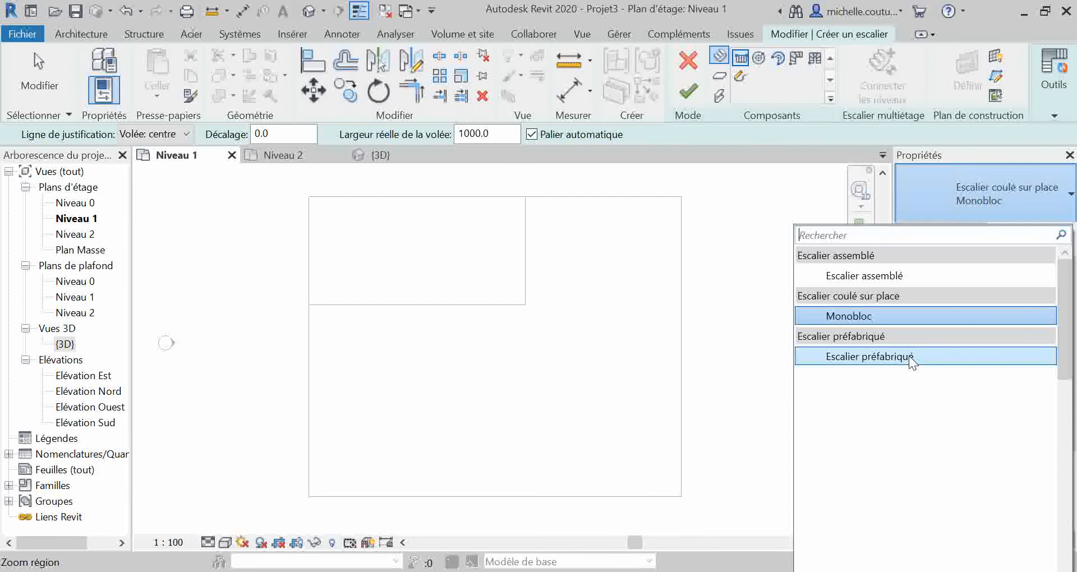
pyautogui.click(920, 271)
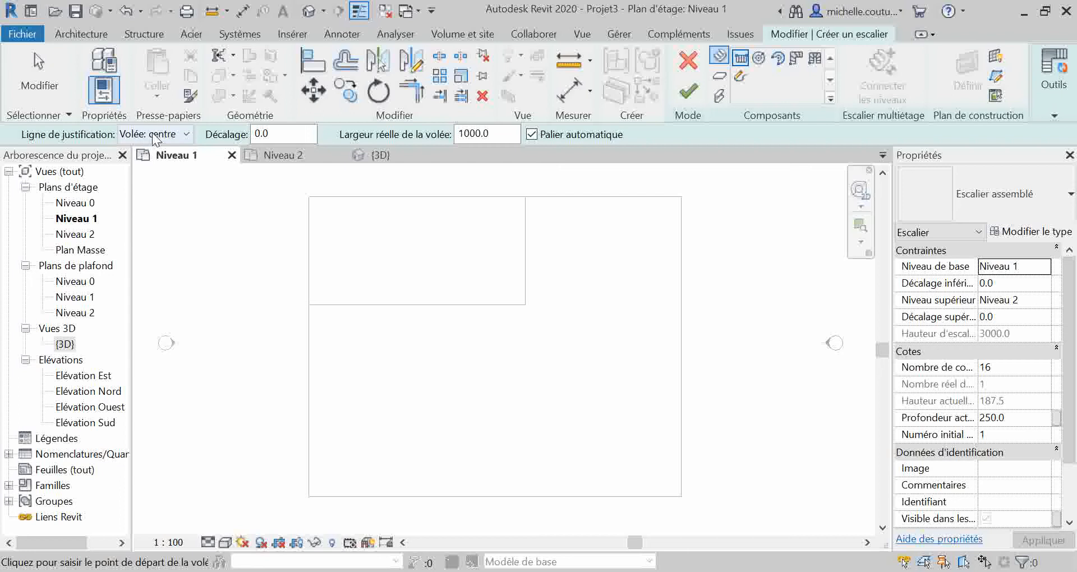
pyautogui.click(185, 135)
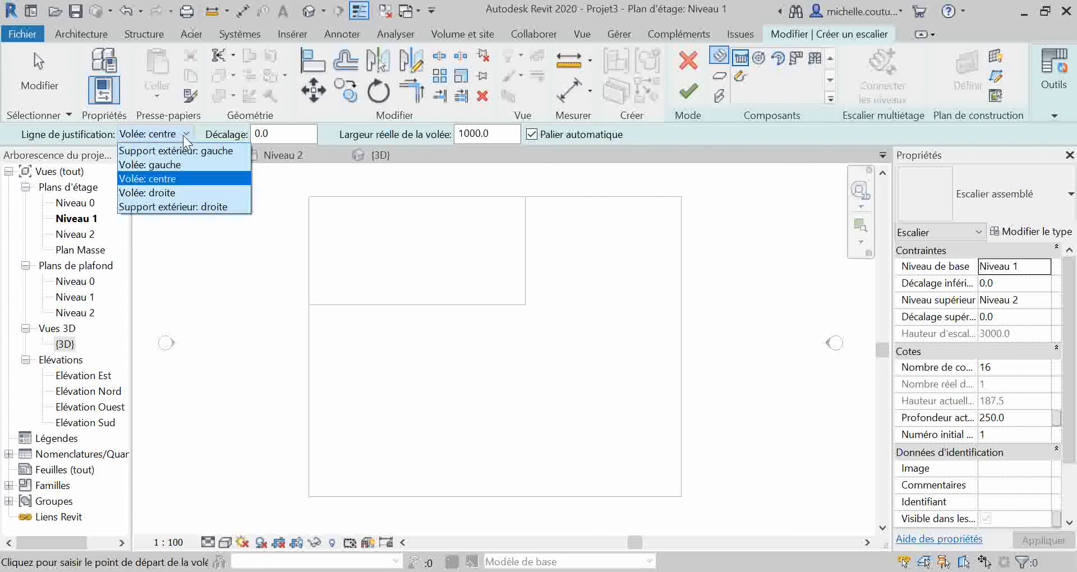
pyautogui.click(183, 192)
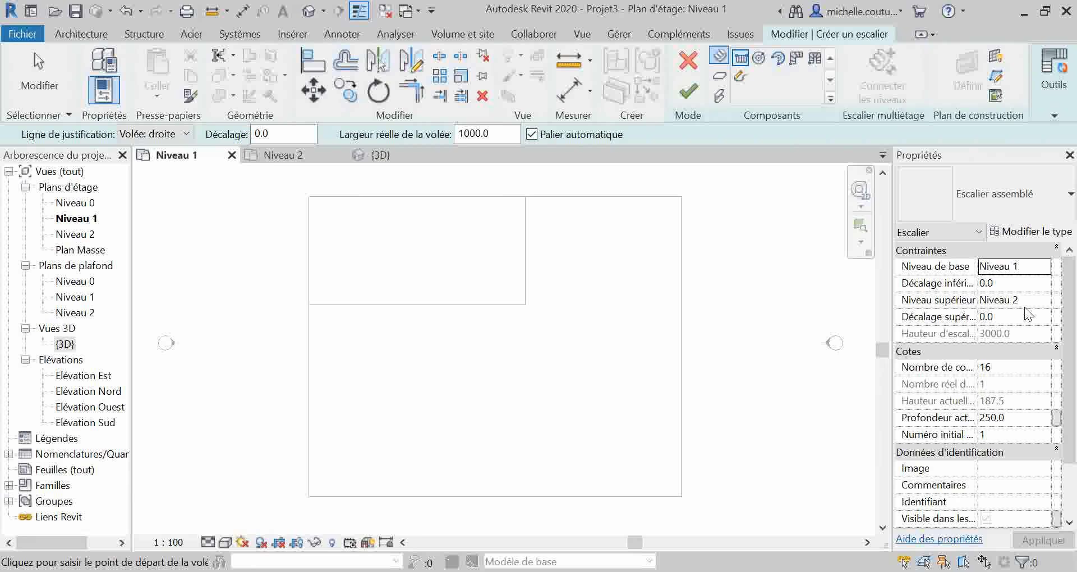
# Draw the first straight run horizontally towards the left, 1750 mm long, in the open area below the upper slab.
pyautogui.scroll(3, 407, 371)
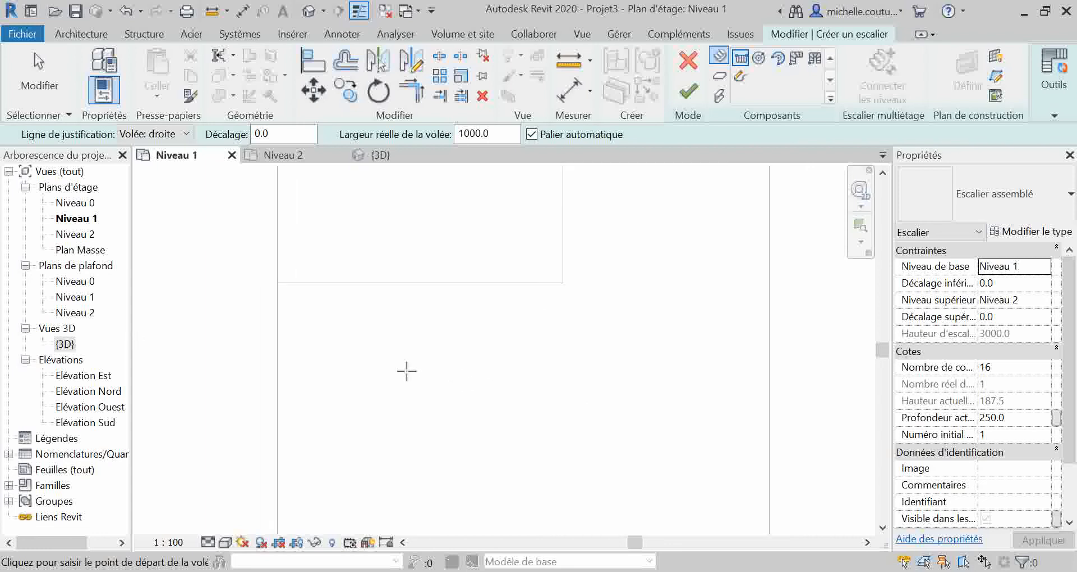
pyautogui.click(492, 374)
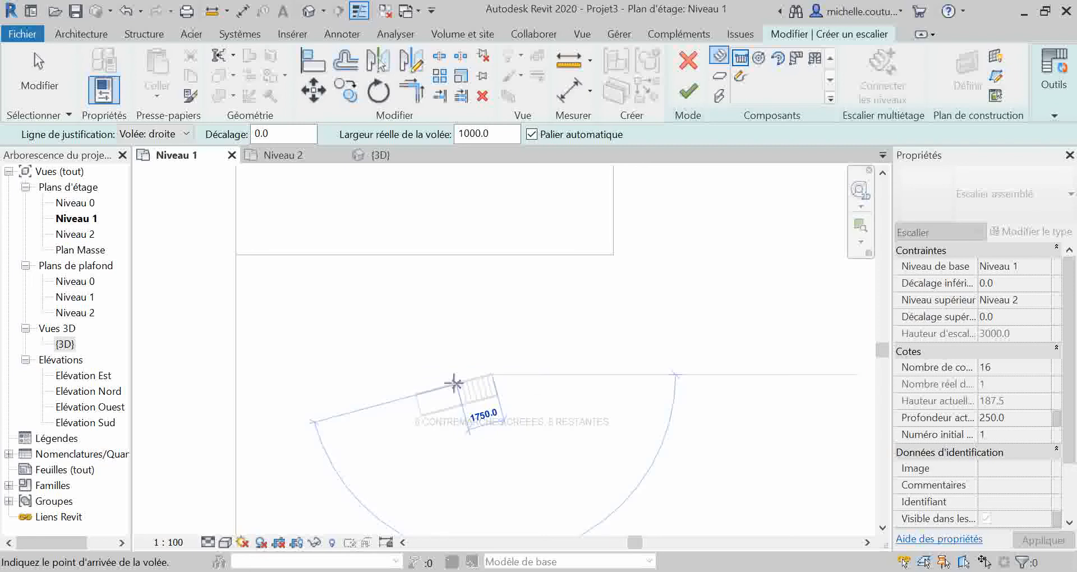
pyautogui.scroll(2, 454, 384)
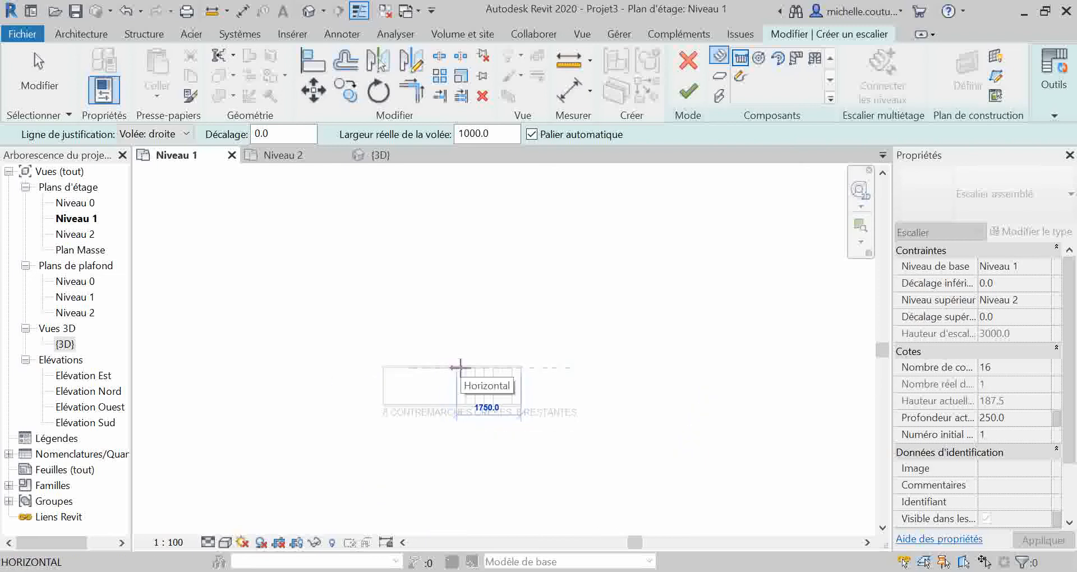
pyautogui.click(460, 367)
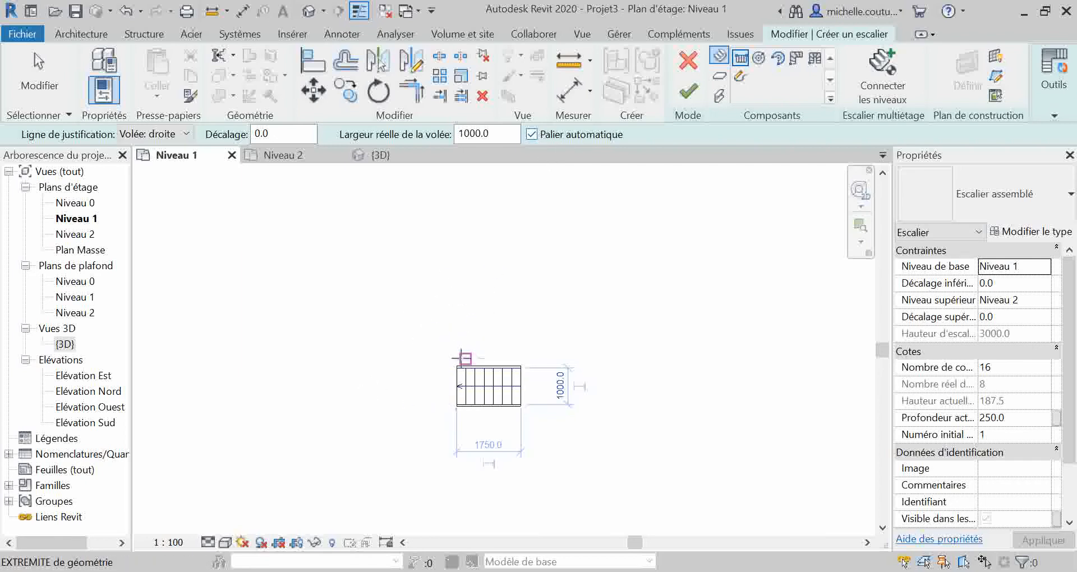
# Draw the second run vertically upward from the inner corner at the first run's end, using the remaining risers and an automatic landing.
pyautogui.scroll(5, 457, 368)
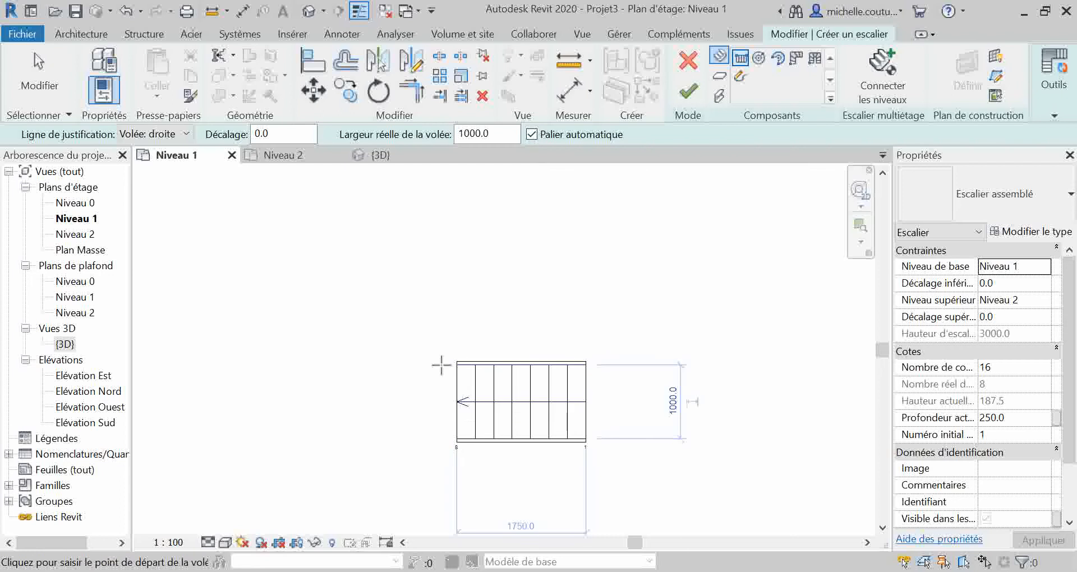
pyautogui.scroll(-2, 457, 355)
pyautogui.click(458, 356)
pyautogui.scroll(-2, 457, 305)
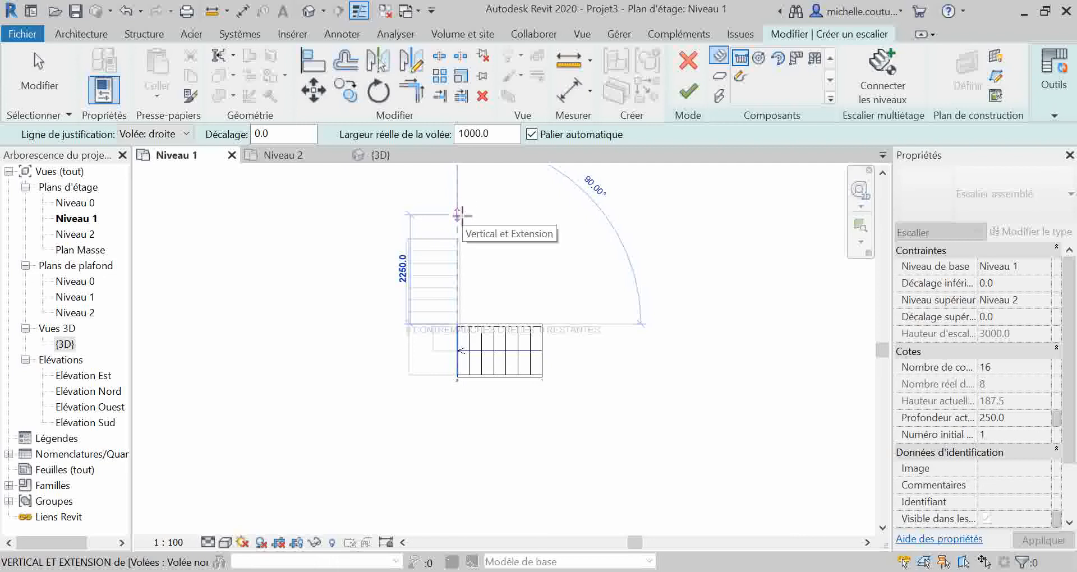
pyautogui.click(461, 215)
pyautogui.press('Escape')
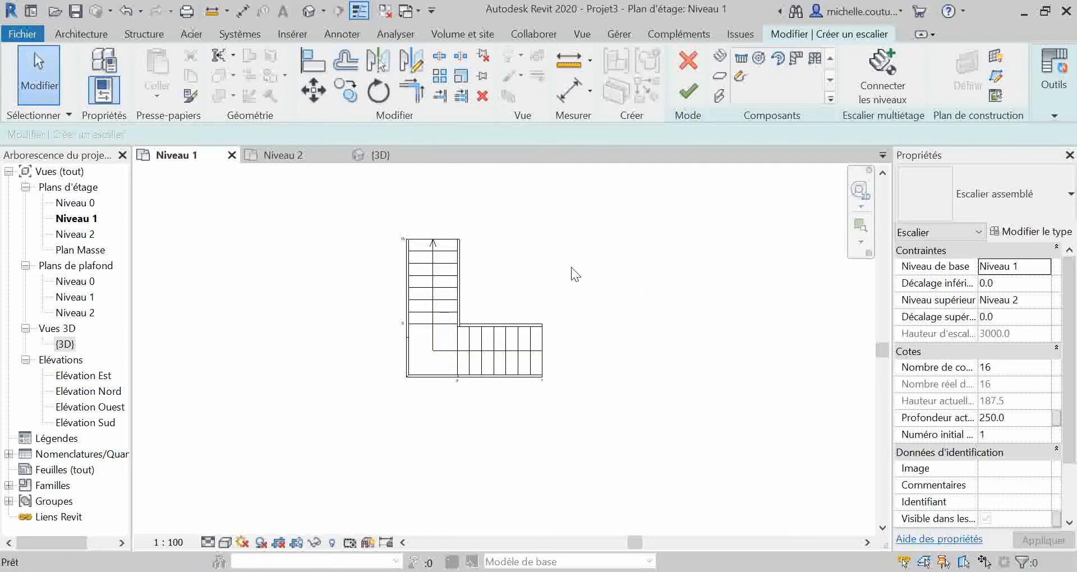
# Move the whole L-shaped stair horizontally about 9407 mm so its outer side meets the left edge of the slabs.
pyautogui.moveTo(571, 267); pyautogui.dragTo(372, 405)
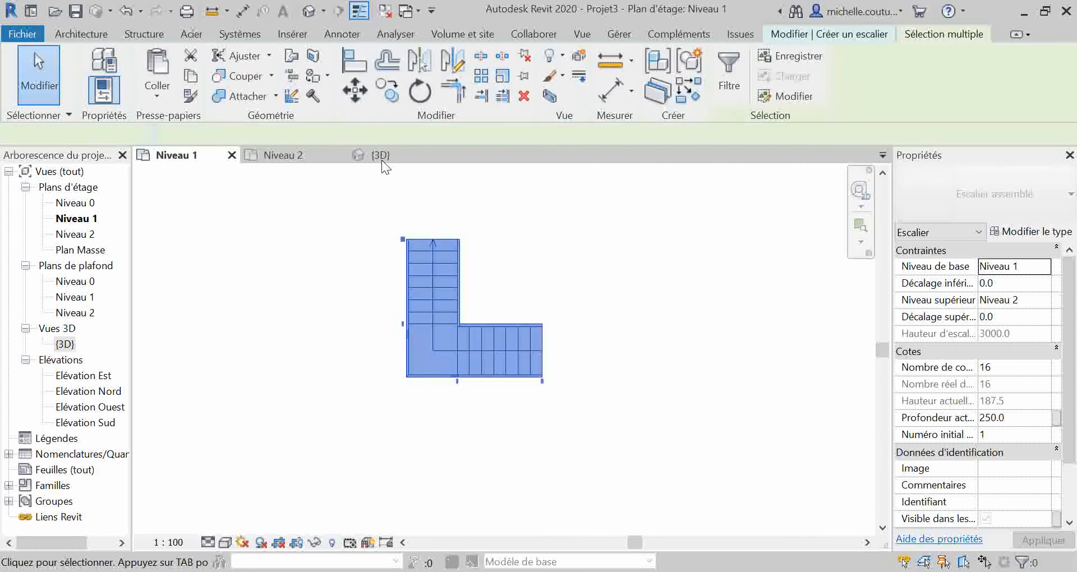
pyautogui.click(354, 90)
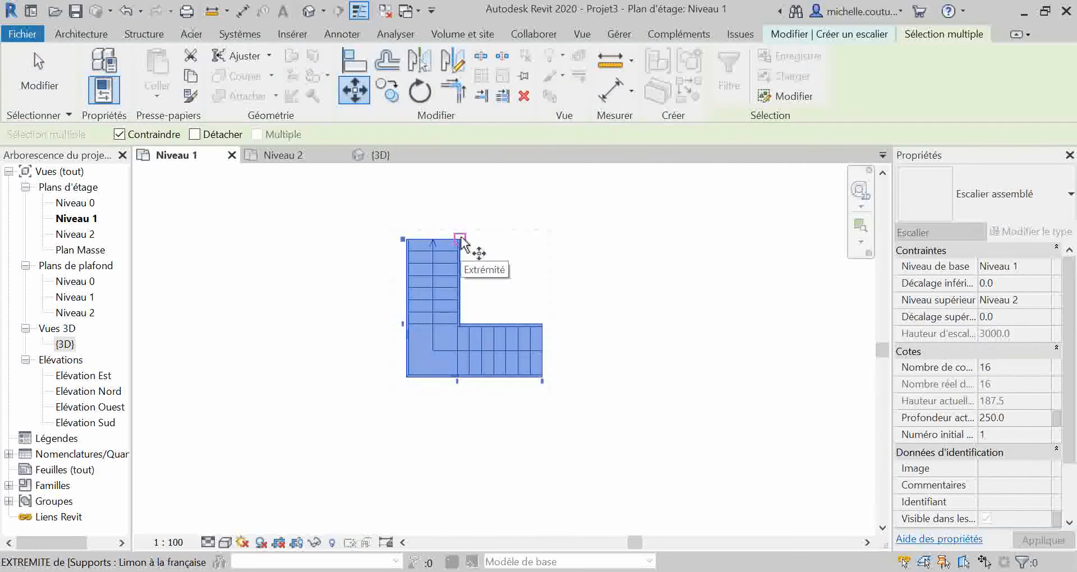
pyautogui.click(404, 240)
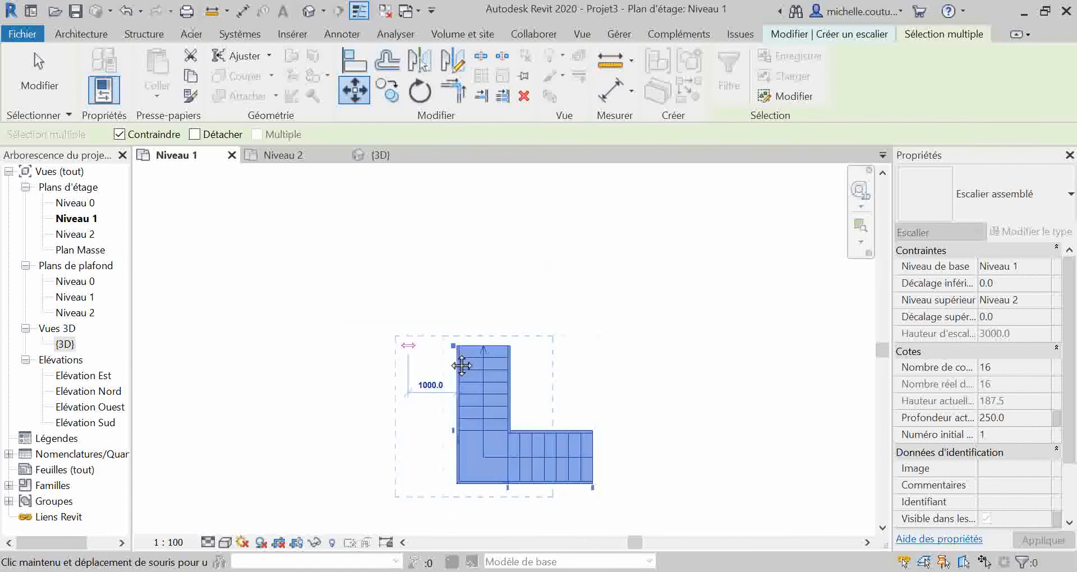
pyautogui.scroll(-3, 481, 372)
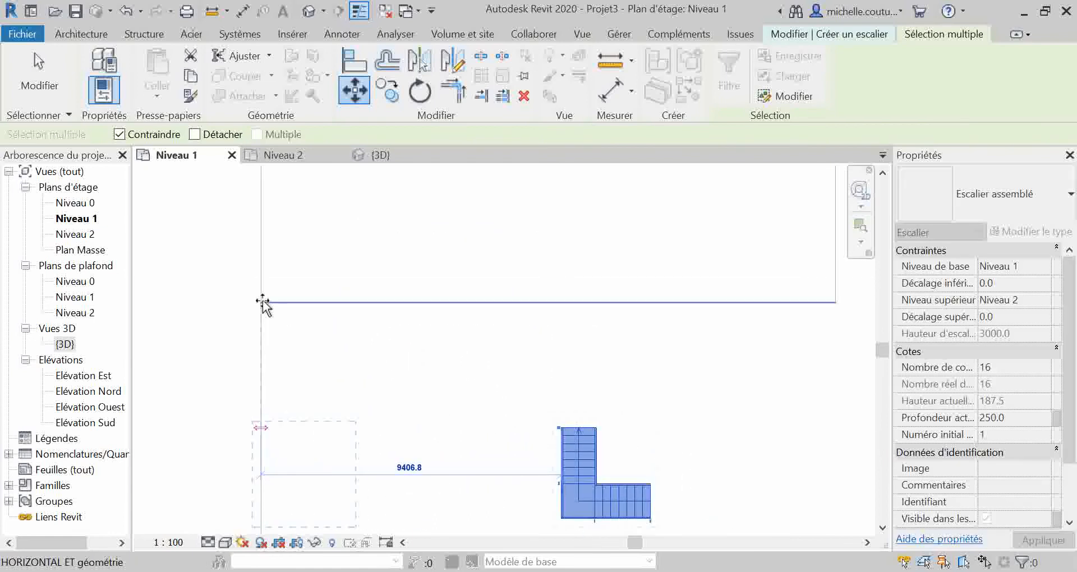
pyautogui.click(263, 302)
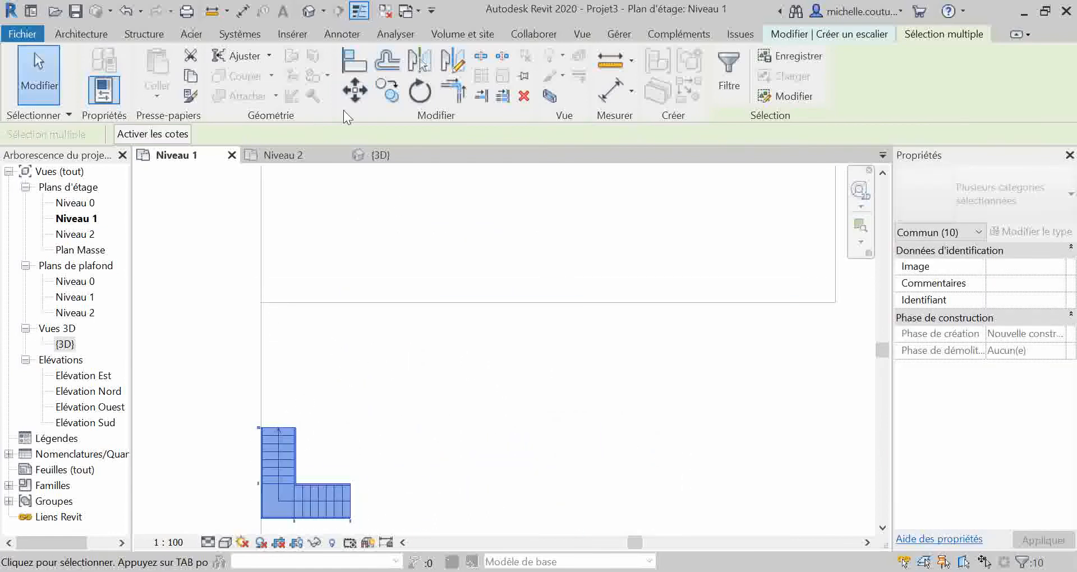
# Move the stair straight up along the slab's left edge so its top end meets the upper slab's lower-left corner.
pyautogui.click(354, 89)
pyautogui.click(261, 428)
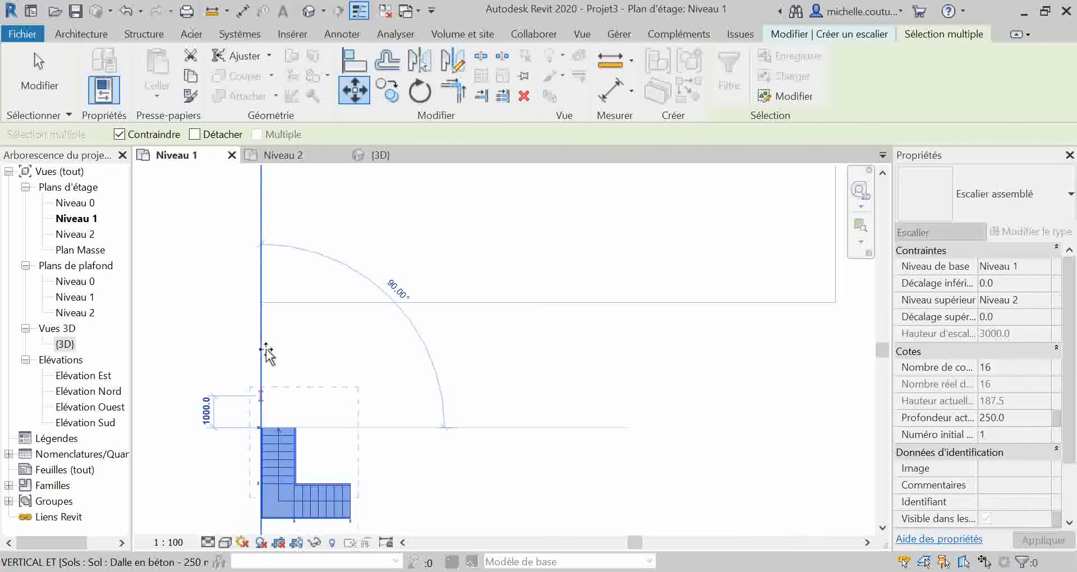
pyautogui.click(261, 303)
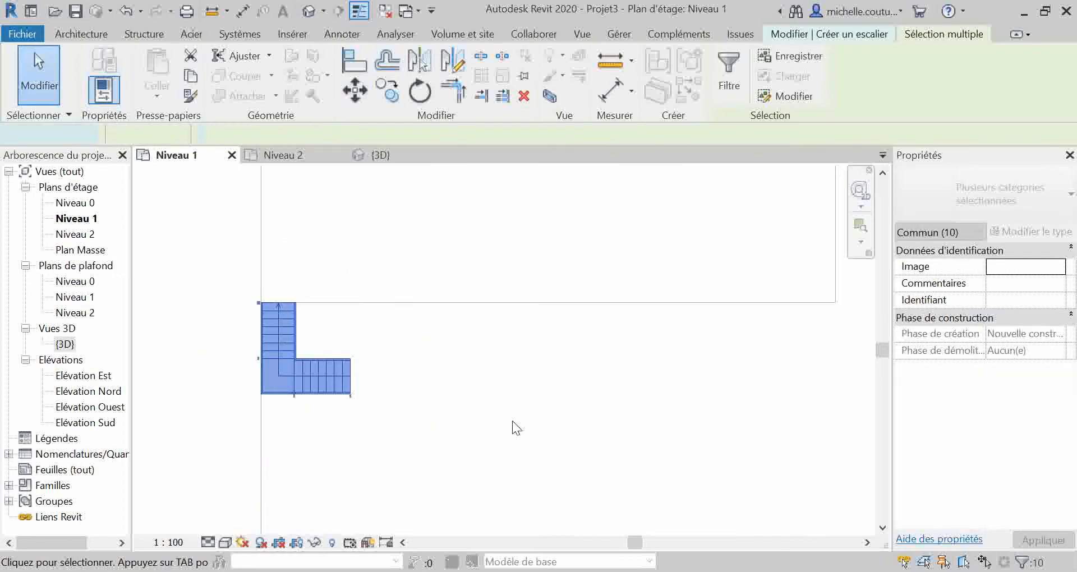
pyautogui.click(513, 421)
# Examine the stair's connection between the two floor slabs in the 3D view and the Elévation Est view.
pyautogui.click(379, 154)
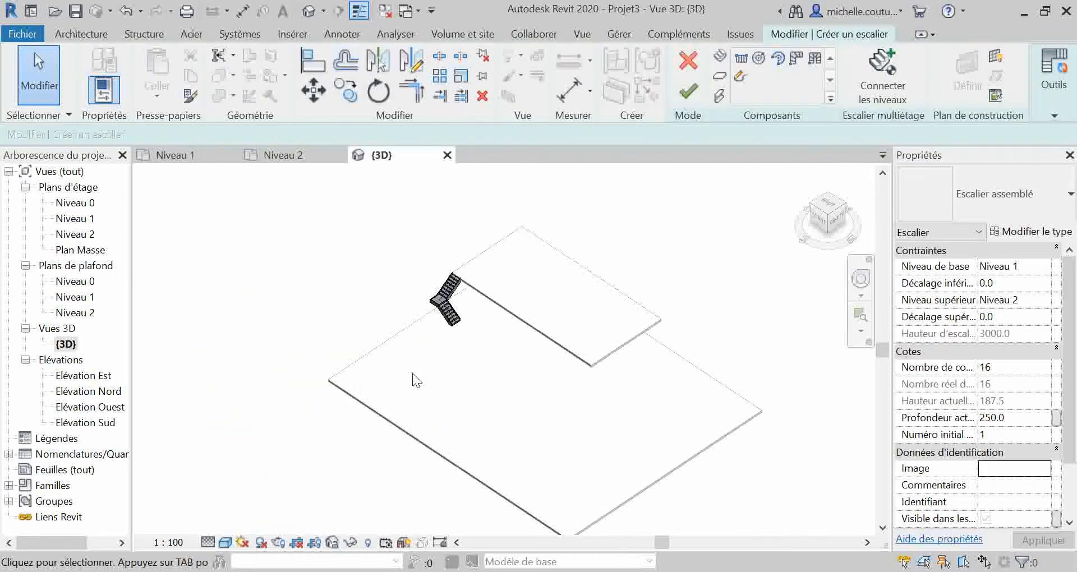
pyautogui.scroll(6, 477, 331)
pyautogui.scroll(-2, 481, 337)
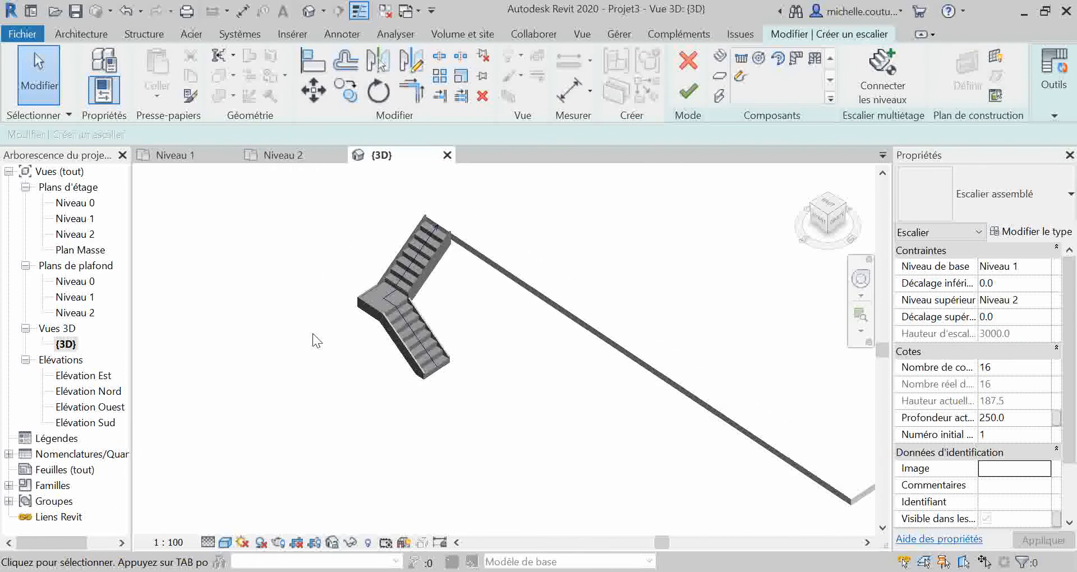
pyautogui.scroll(-3, 446, 389)
pyautogui.moveTo(486, 440); pyautogui.dragTo(404, 306, button='middle')
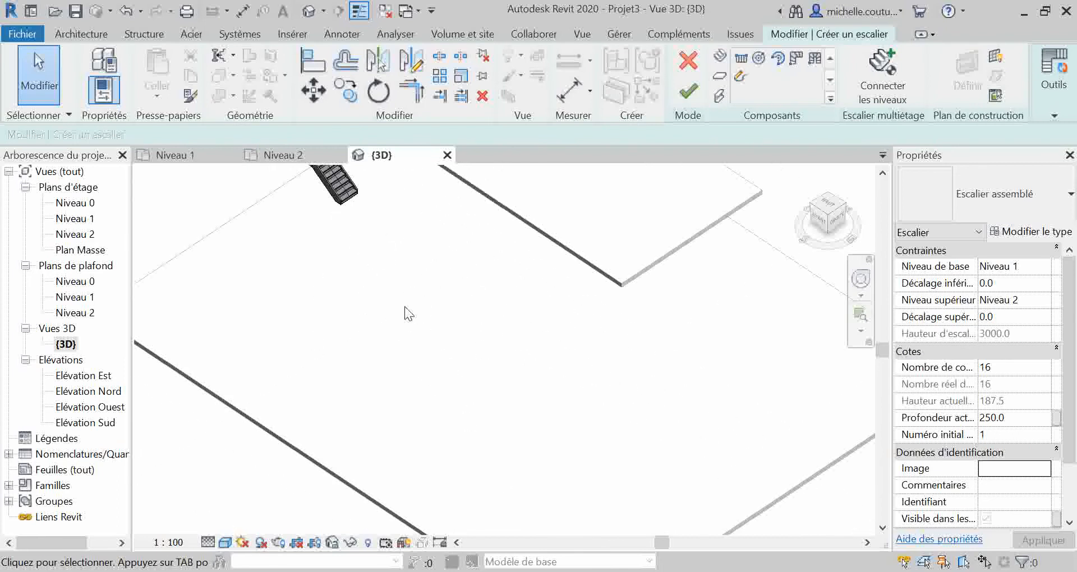
pyautogui.scroll(-2, 405, 335)
pyautogui.scroll(-2, 405, 334)
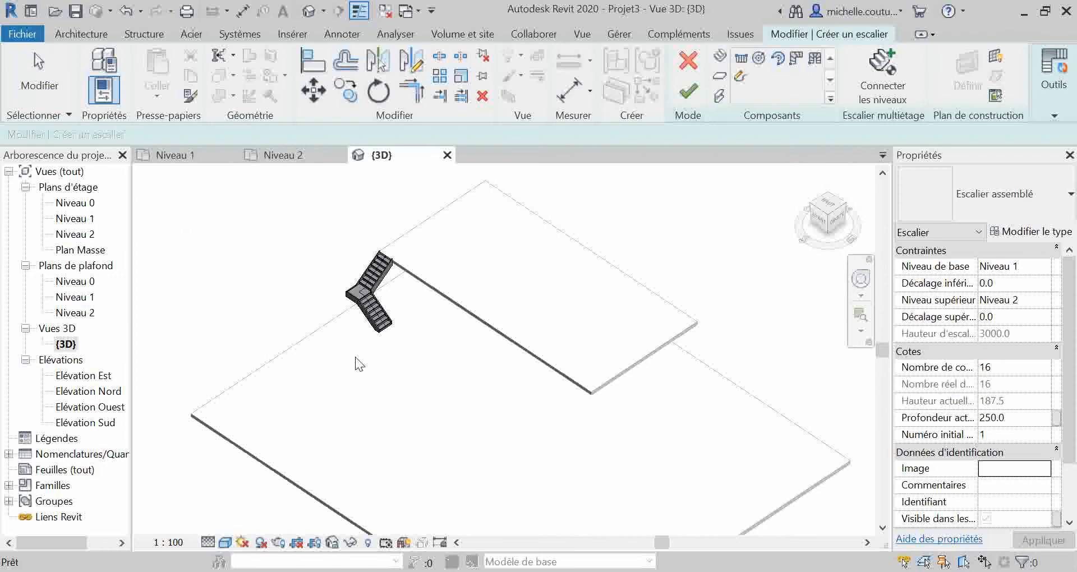
pyautogui.doubleClick(84, 379)
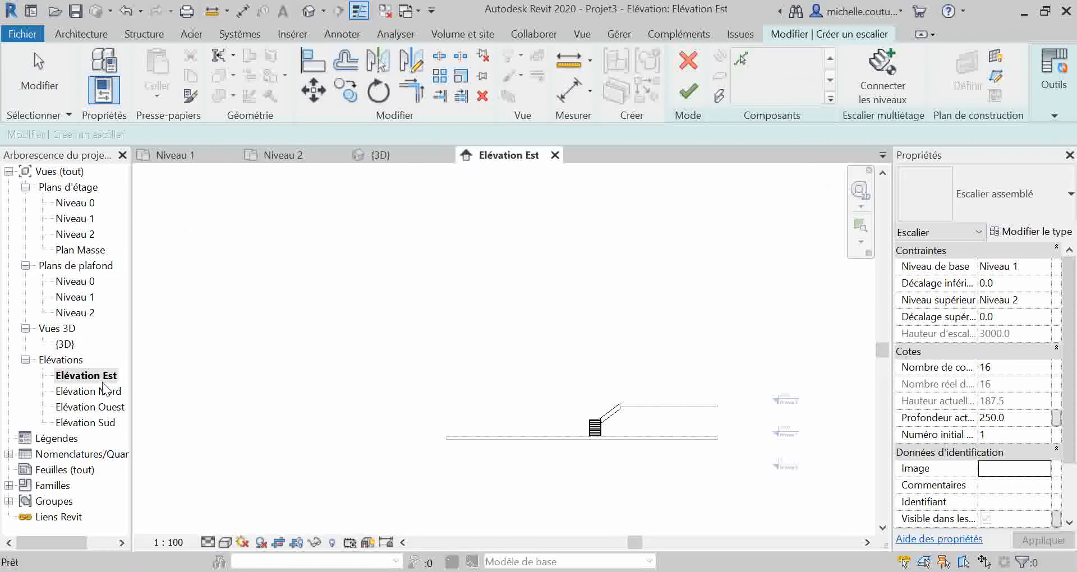
pyautogui.scroll(4, 604, 440)
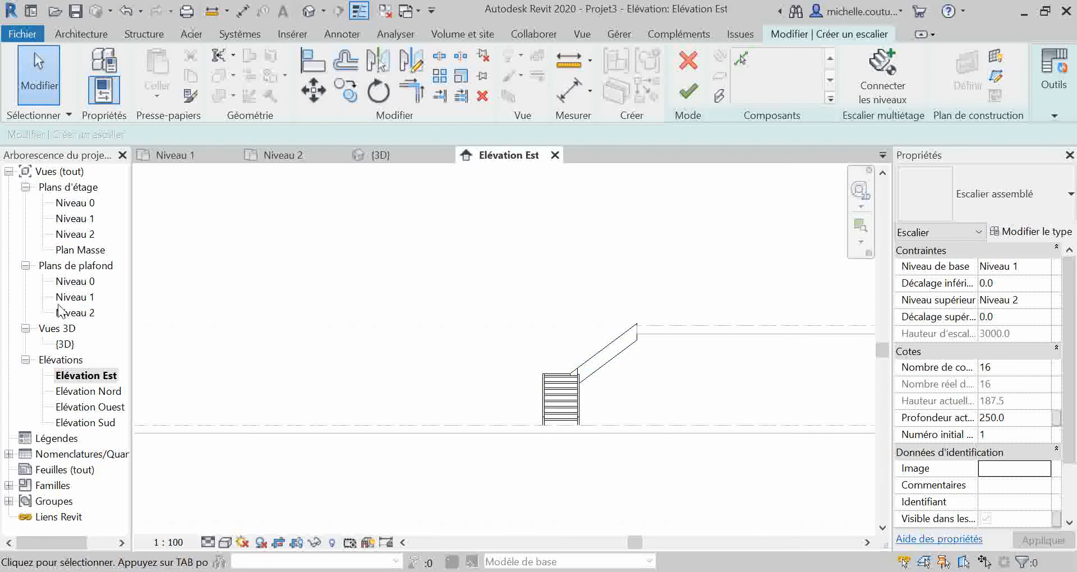
pyautogui.click(402, 151)
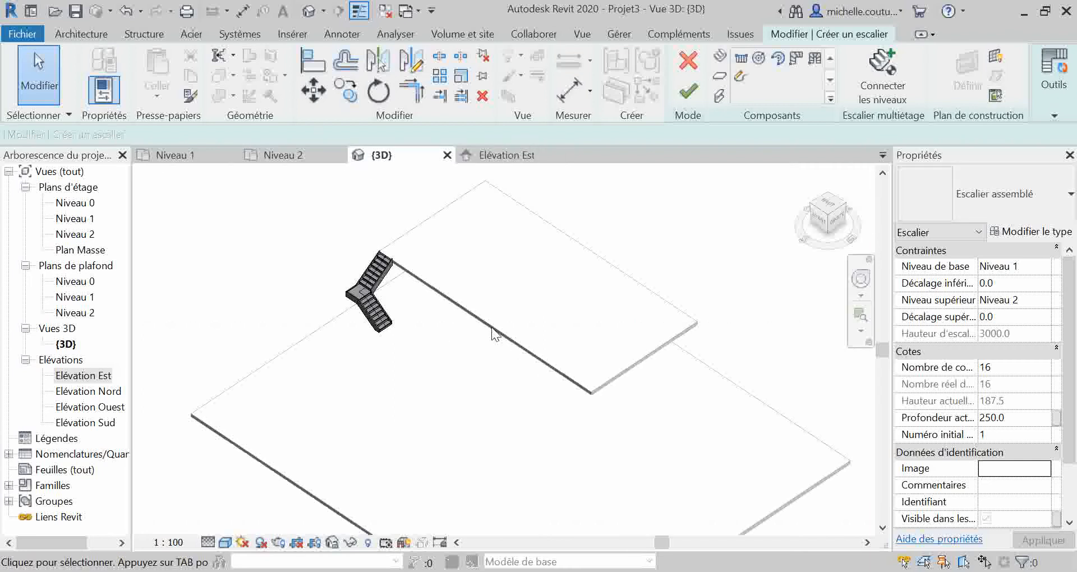
pyautogui.scroll(5, 375, 265)
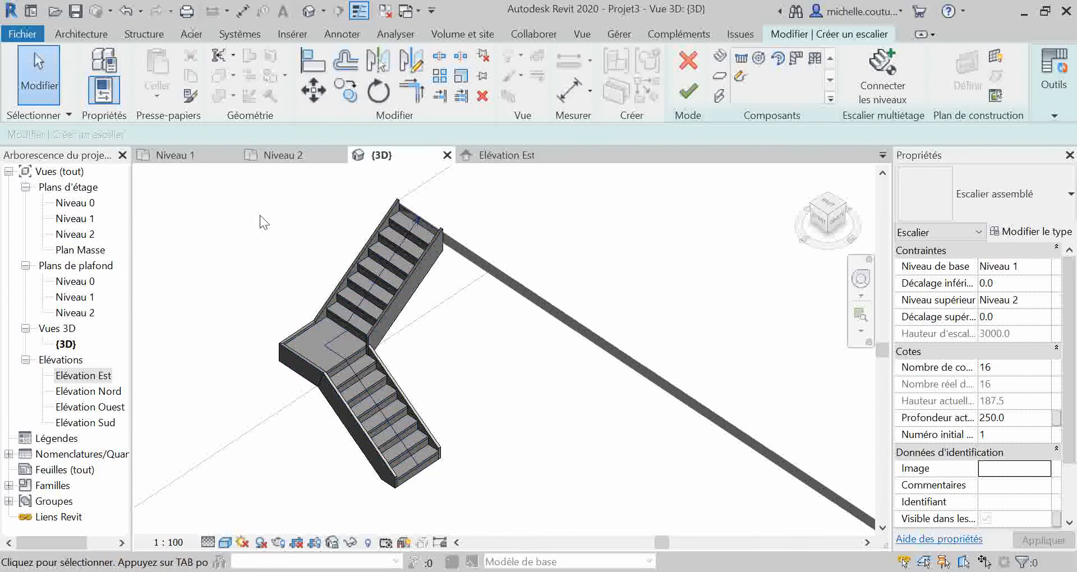
# Inspect the stair's separate runs and landing in the Niveau 1 plan view.
pyautogui.click(190, 159)
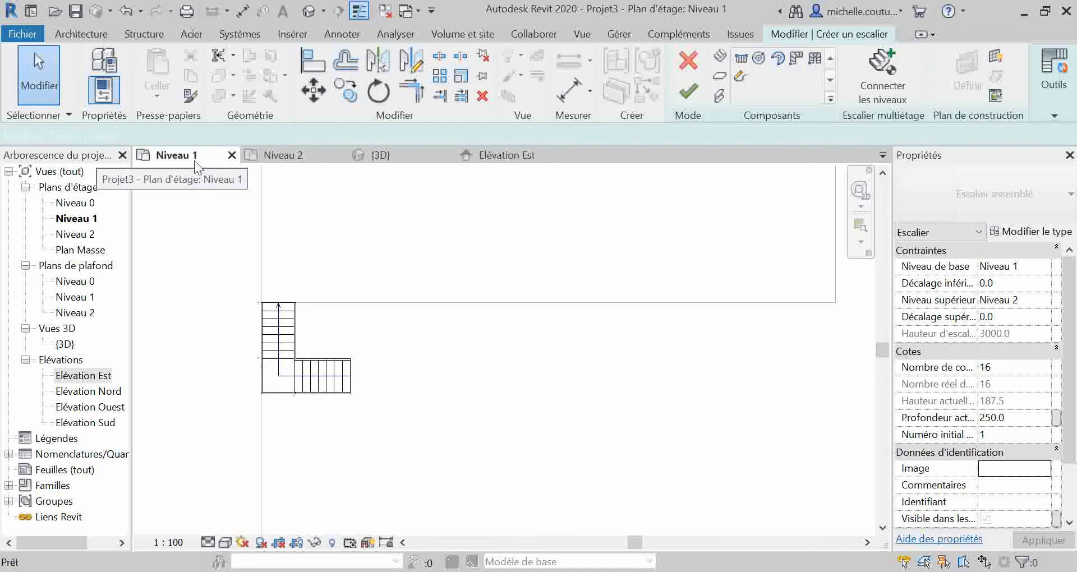
pyautogui.click(317, 371)
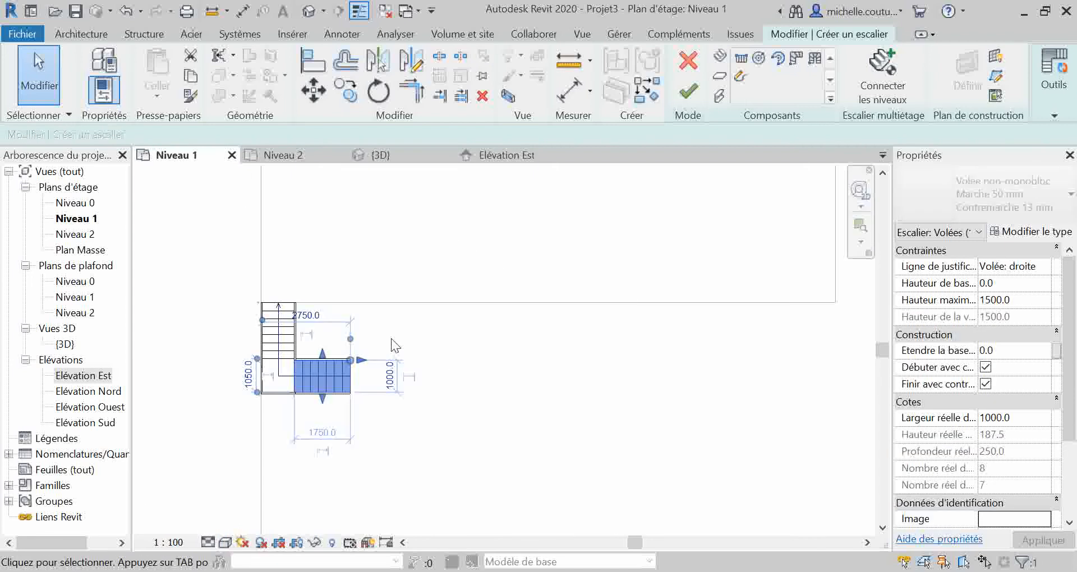
pyautogui.click(311, 345)
pyautogui.click(274, 374)
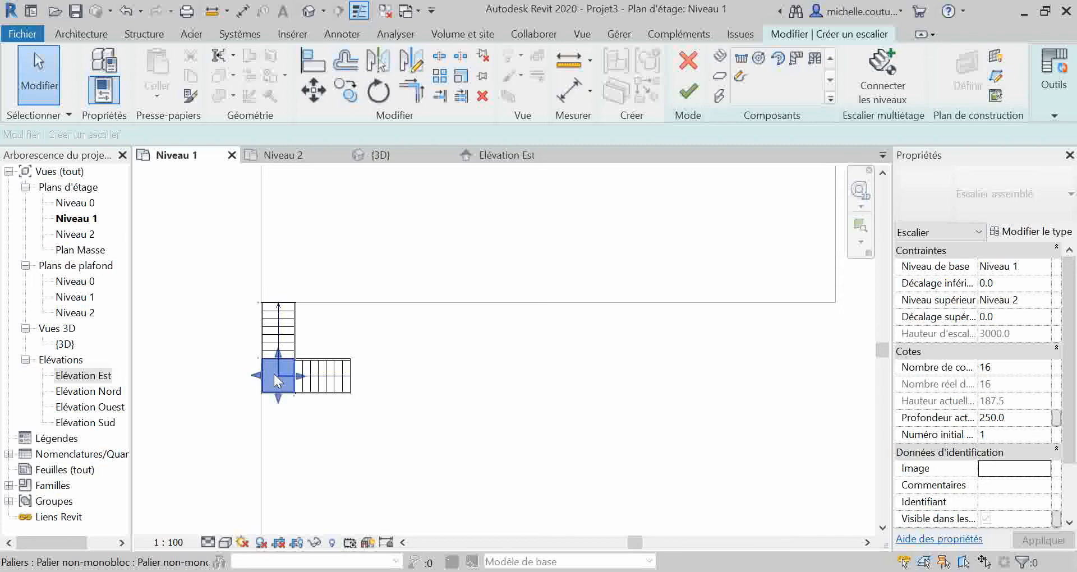
pyautogui.moveTo(372, 321); pyautogui.dragTo(284, 382)
pyautogui.press('Escape')
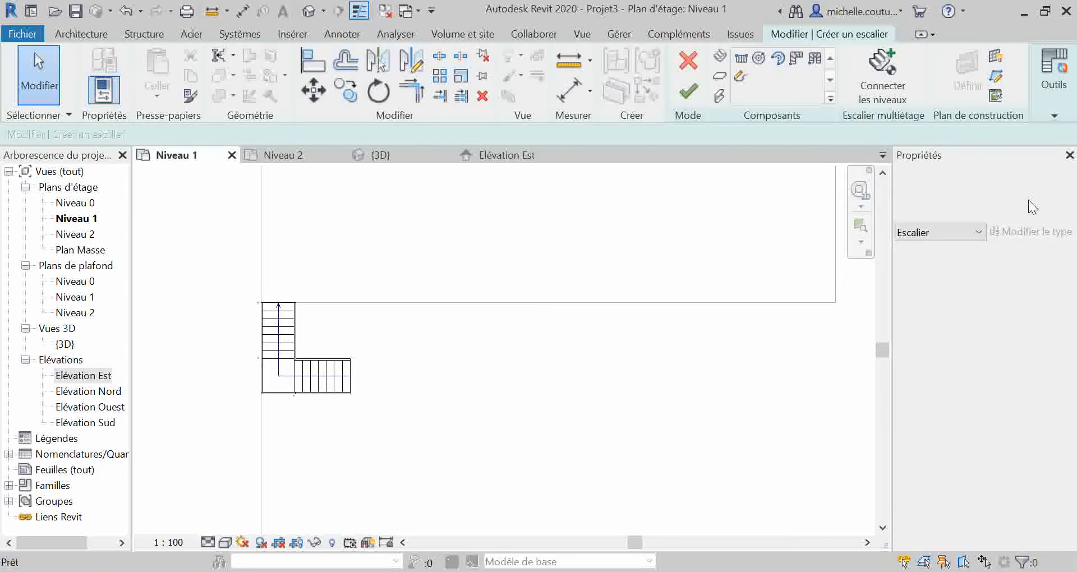
# Review the available stair types and the type properties of Escalier assemblé without changing them.
pyautogui.click(1029, 199)
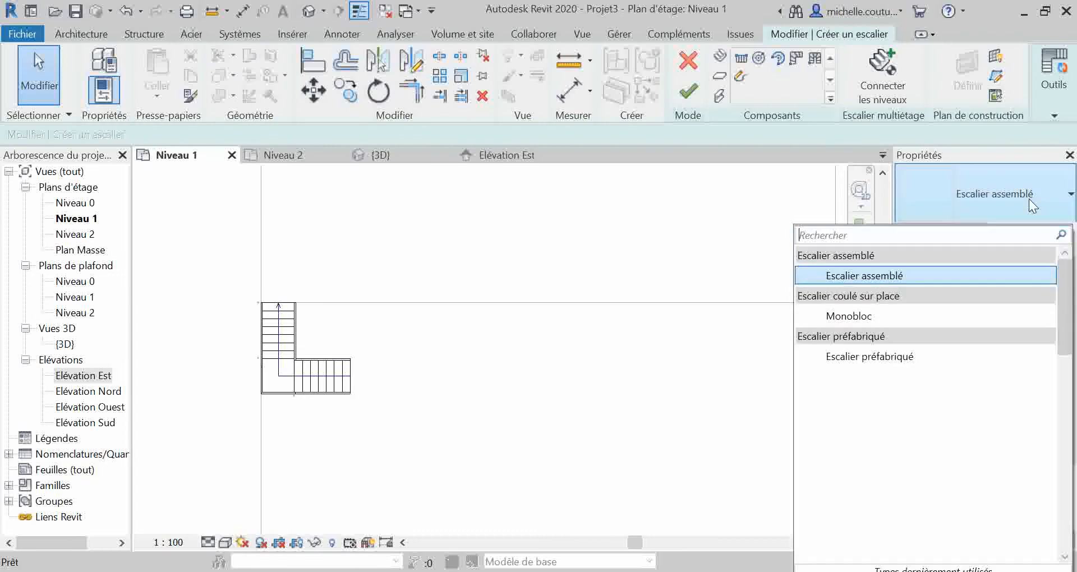
pyautogui.click(786, 216)
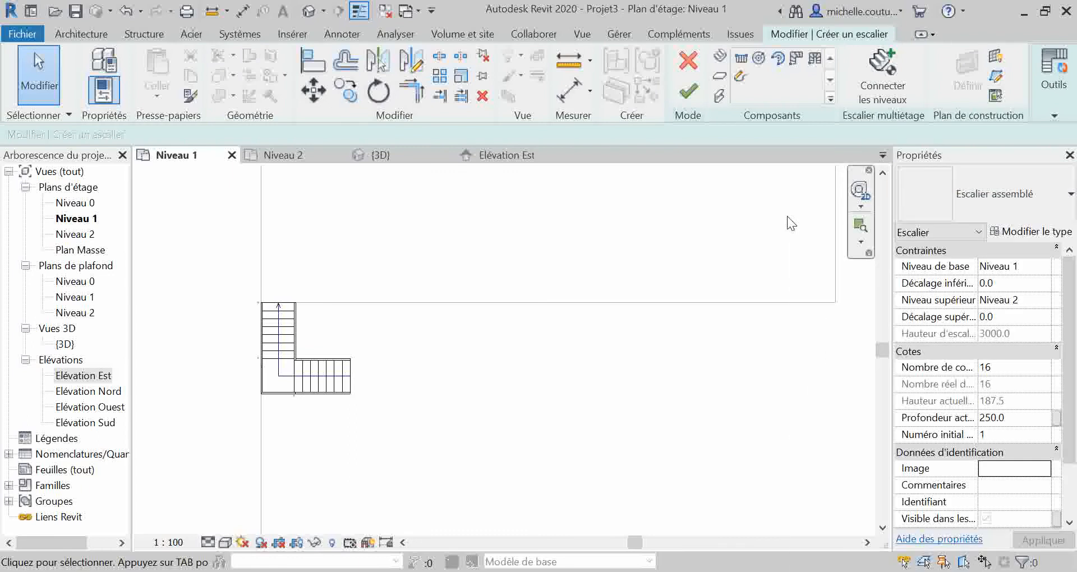
pyautogui.click(1030, 231)
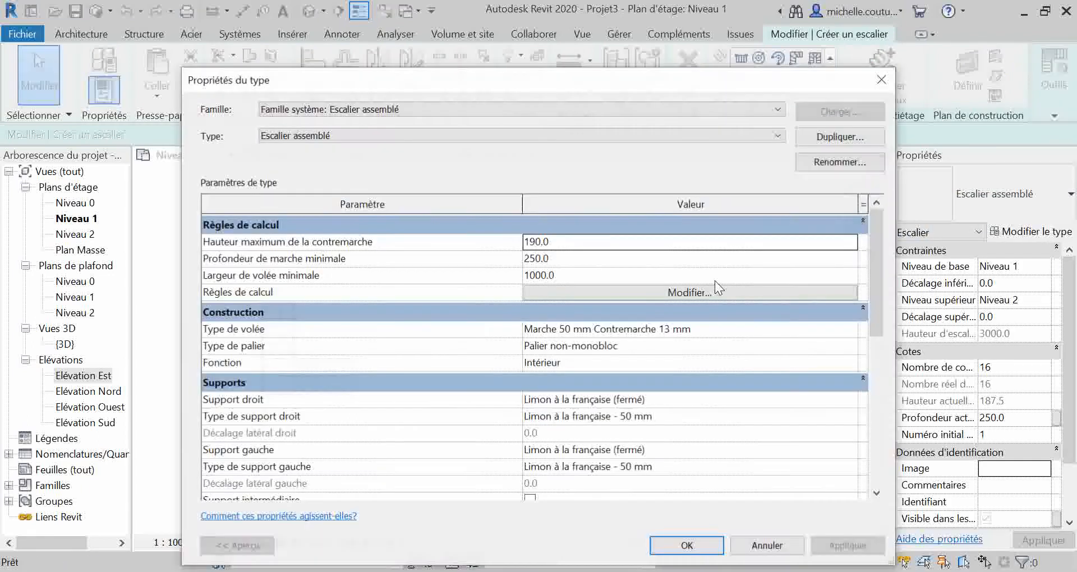
pyautogui.click(767, 546)
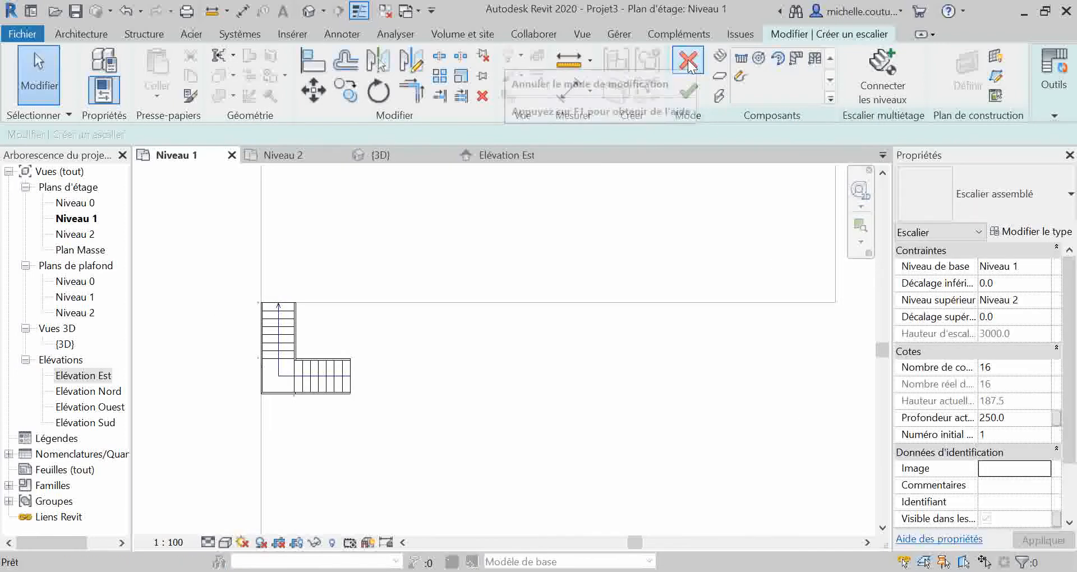
# Finish the stair edit, dismiss the warning, and check the completed stair in the Niveau 1 plan.
pyautogui.click(690, 92)
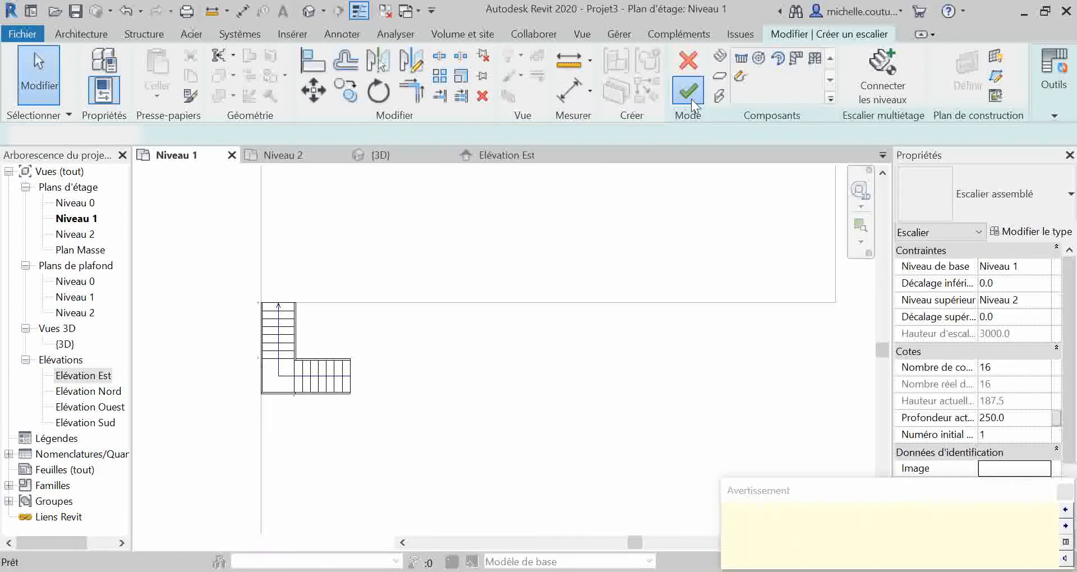
pyautogui.click(1065, 492)
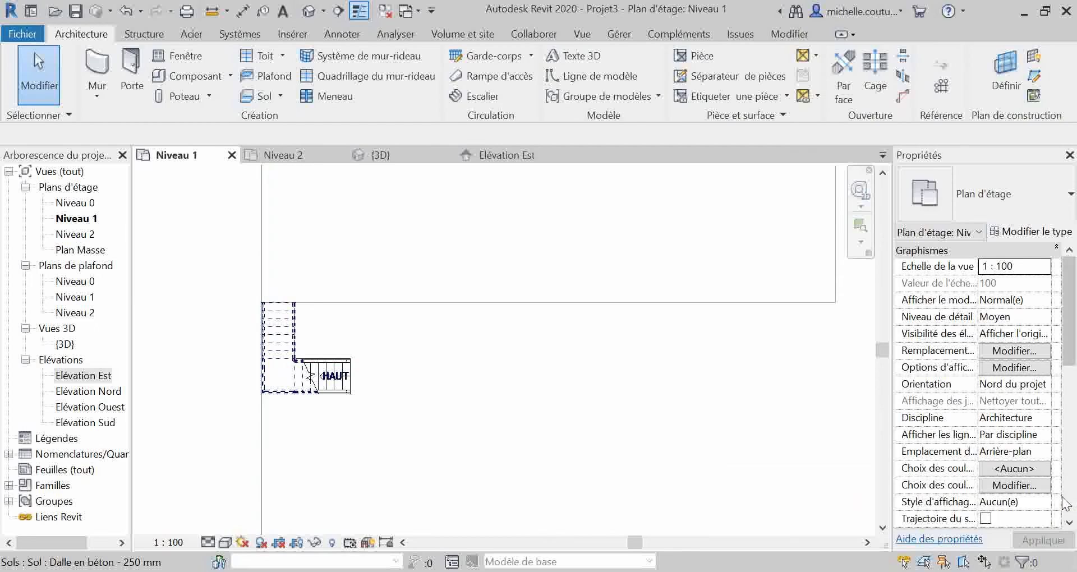
pyautogui.click(314, 374)
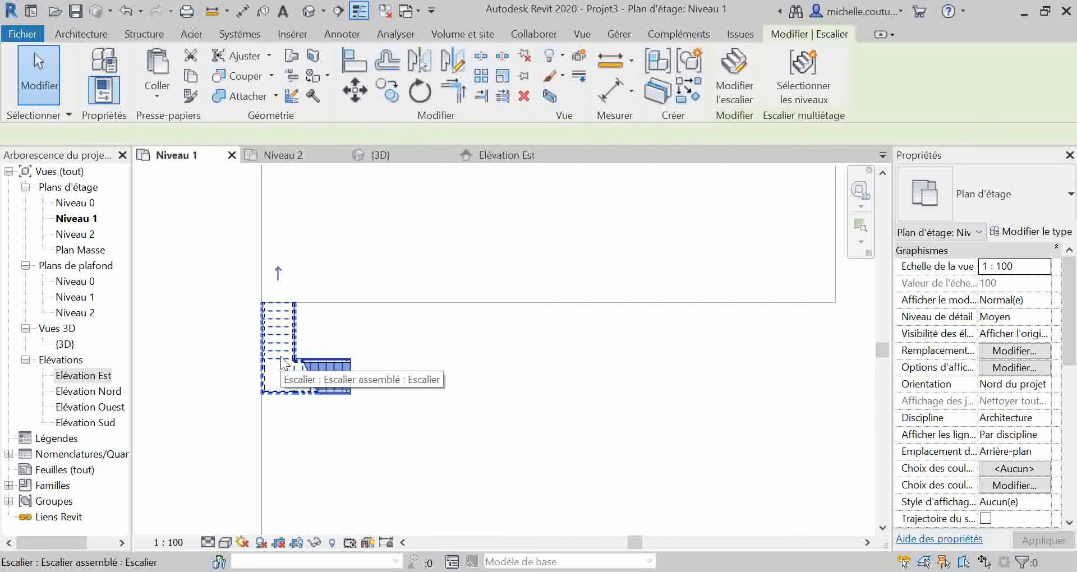
pyautogui.click(376, 403)
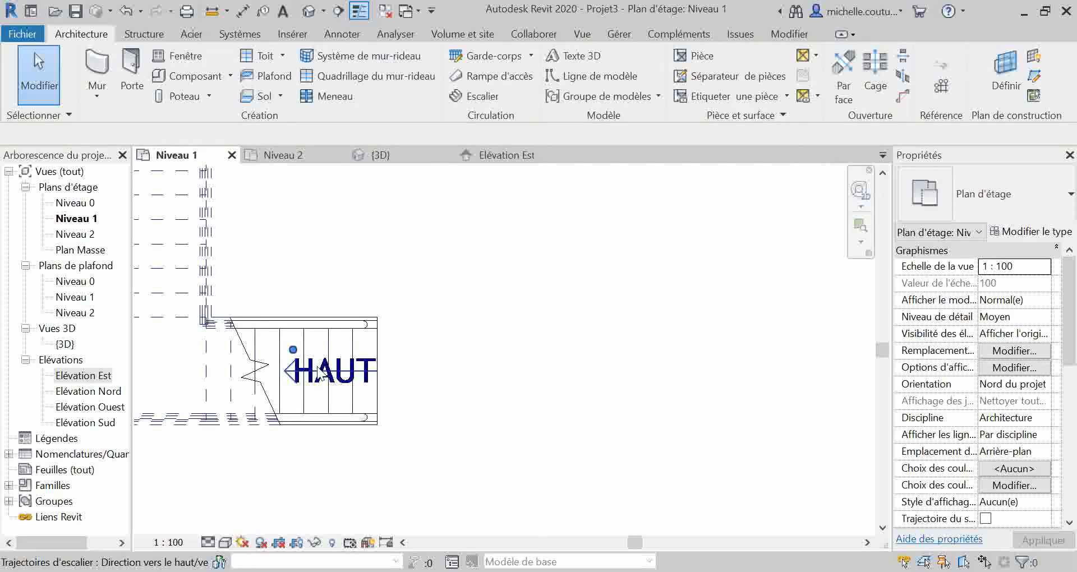
# Delete the HAUT direction annotation from the stair's lower run in the Niveau 1 plan.
pyautogui.click(325, 379)
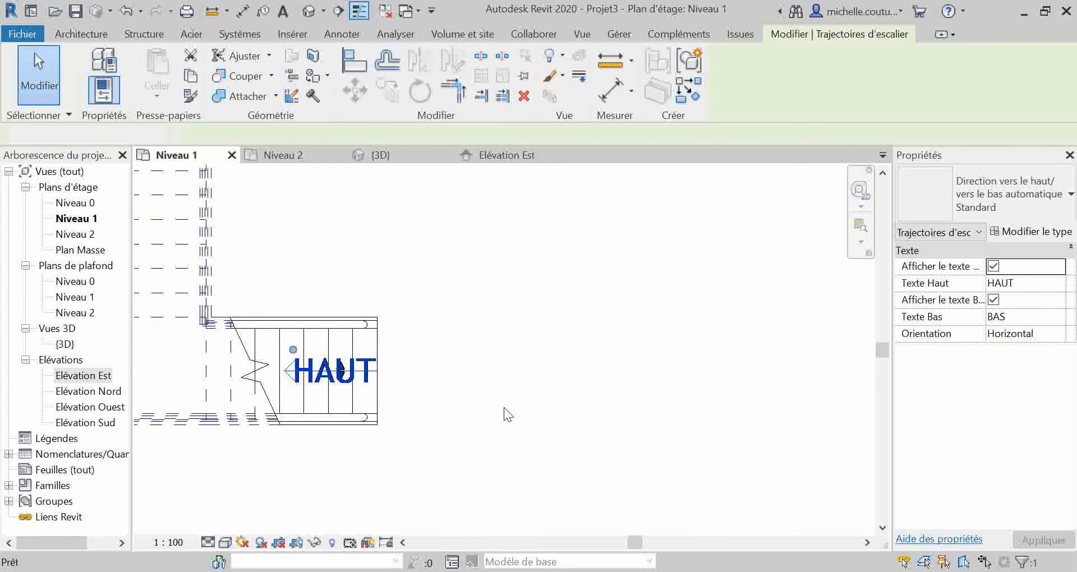
pyautogui.press('Delete')
pyautogui.scroll(-4, 345, 418)
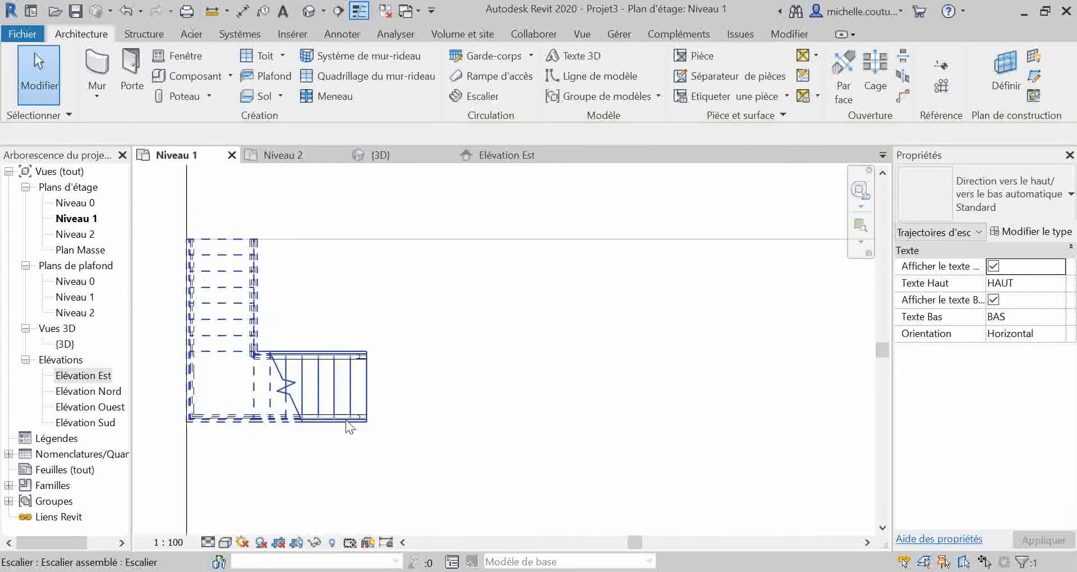
# Duplicate the selected stair's type under the name Escalier mezzanine.
pyautogui.click(316, 399)
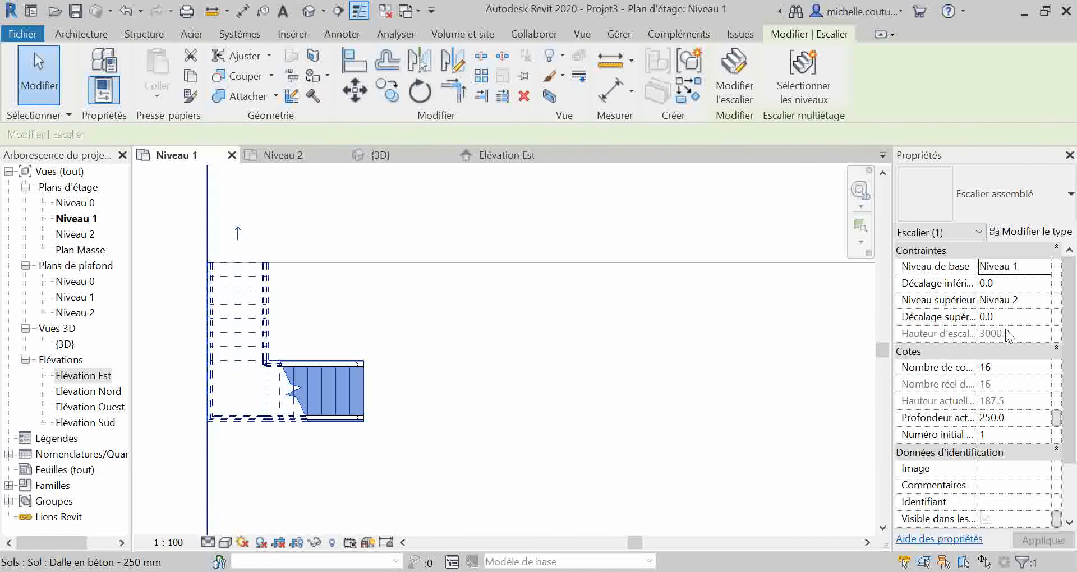
pyautogui.click(1026, 235)
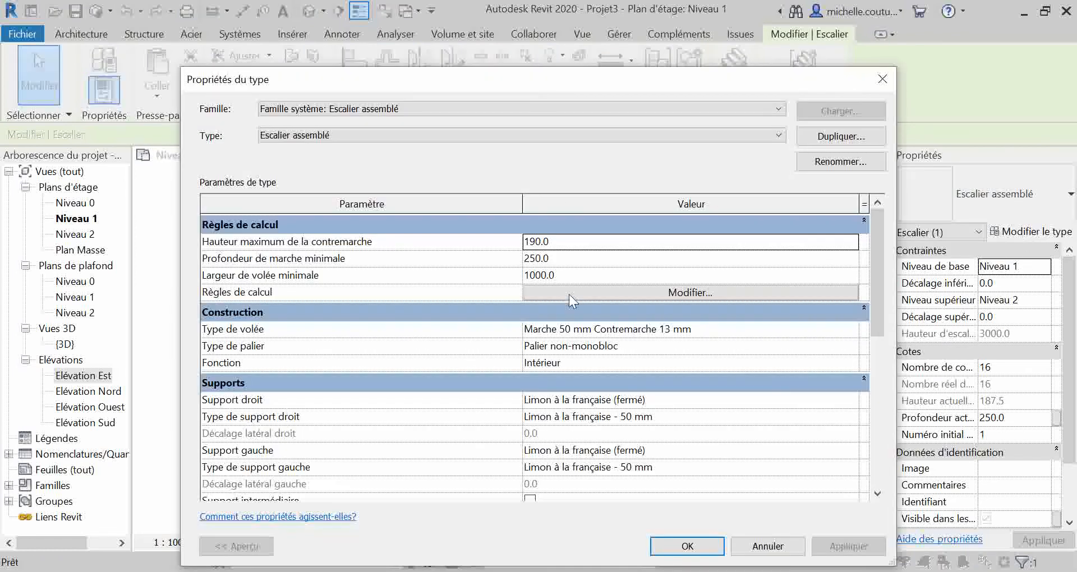
pyautogui.click(837, 135)
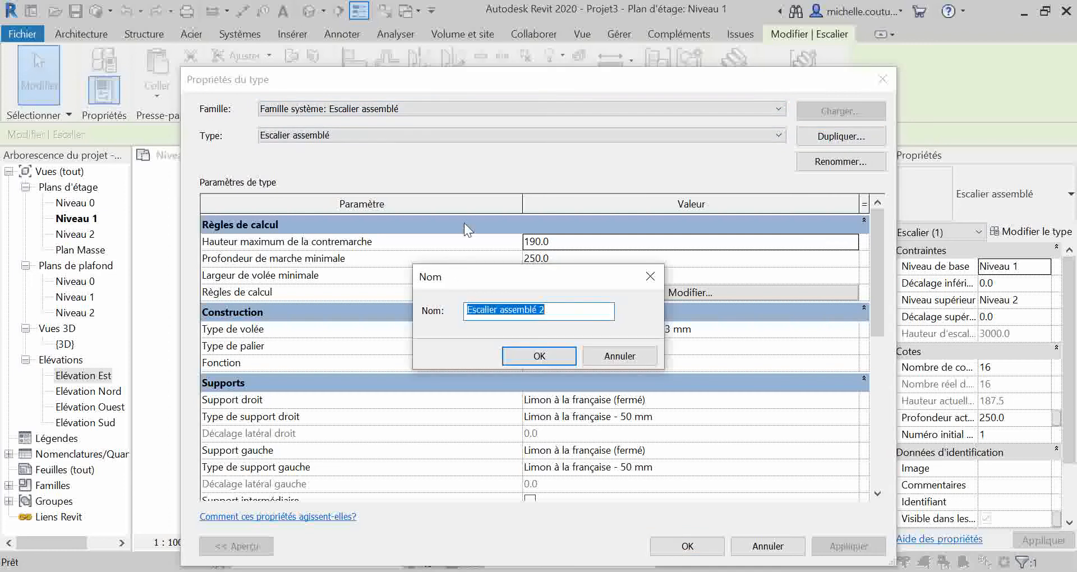
pyautogui.write('Es')
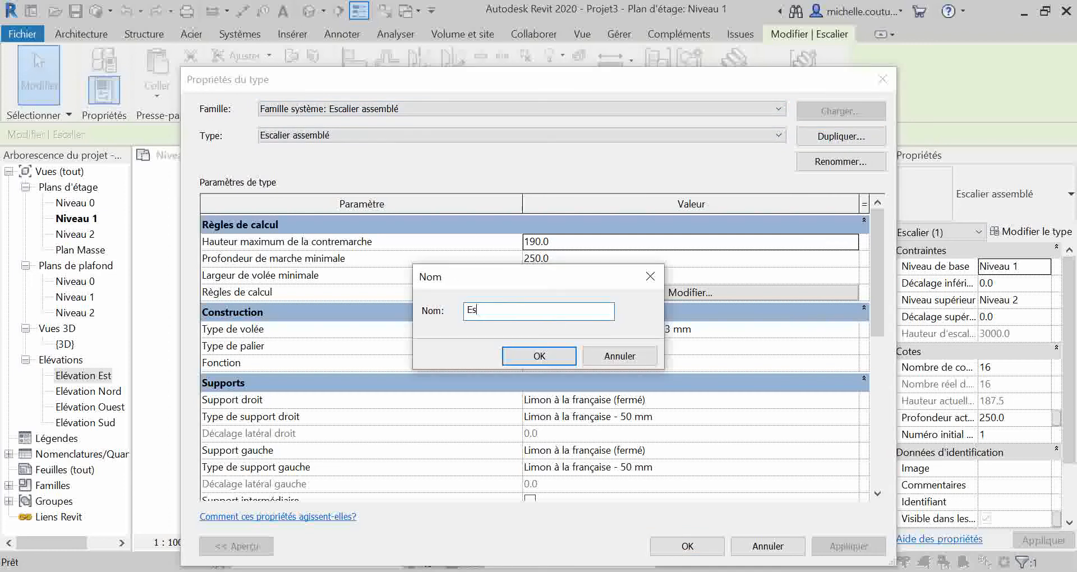
pyautogui.write('calier mezzanine')
pyautogui.click(540, 356)
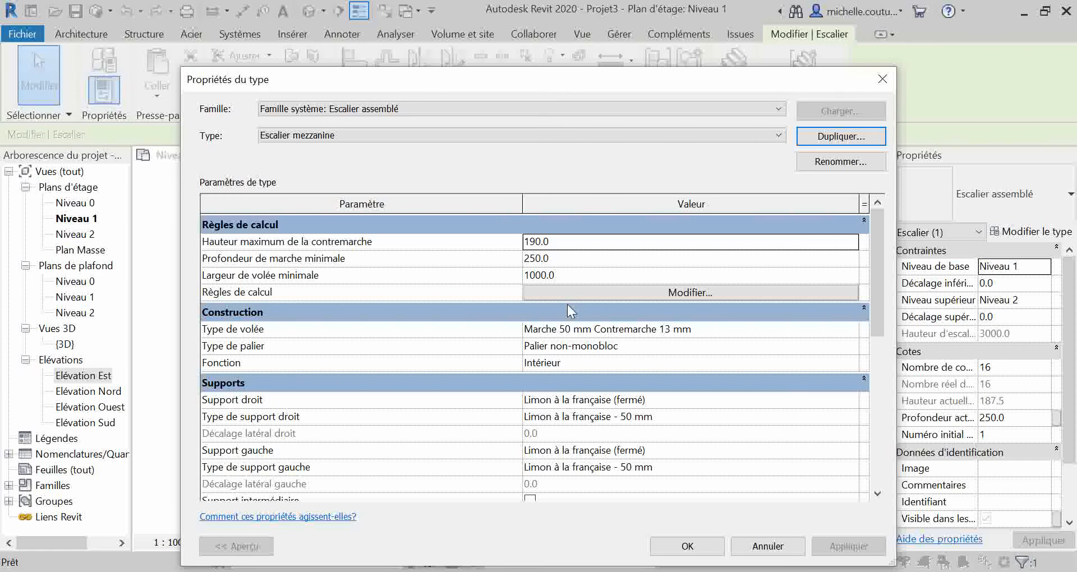
# Set both the right and left supports of the Escalier mezzanine type to Aucun.
pyautogui.scroll(-1, 570, 336)
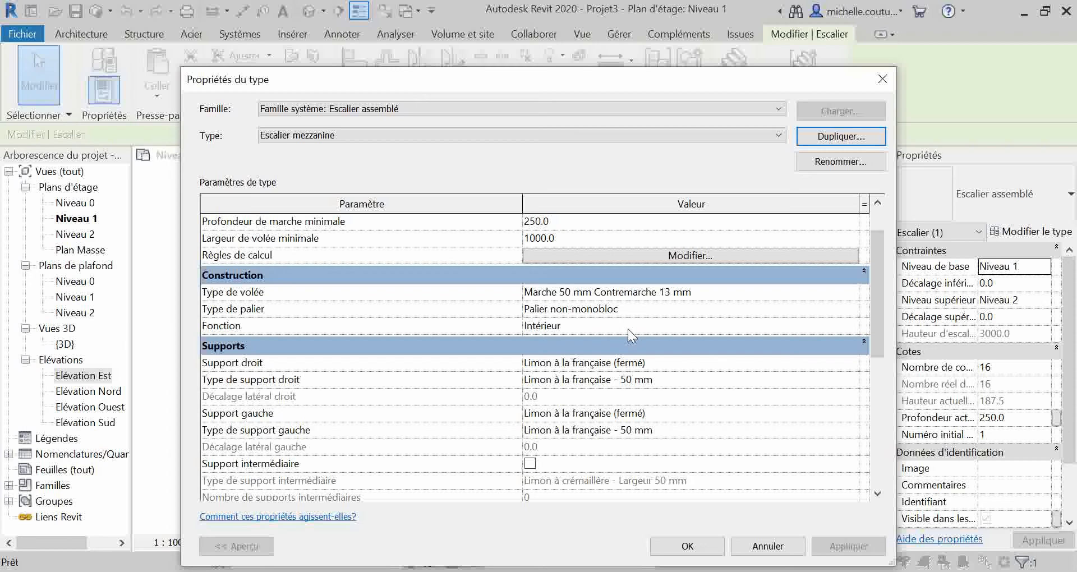
pyautogui.scroll(-1, 628, 332)
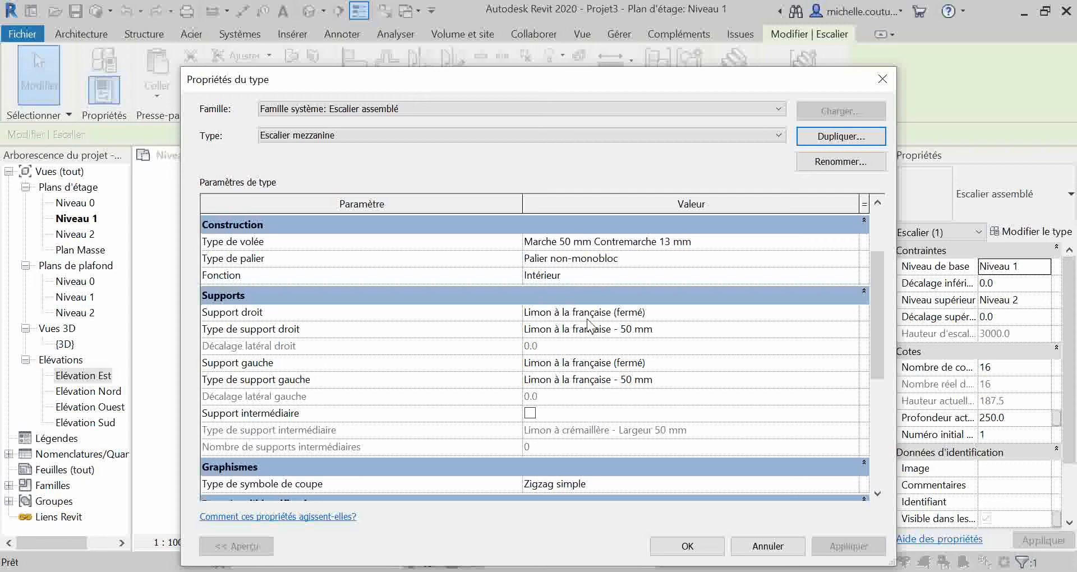
pyautogui.click(664, 315)
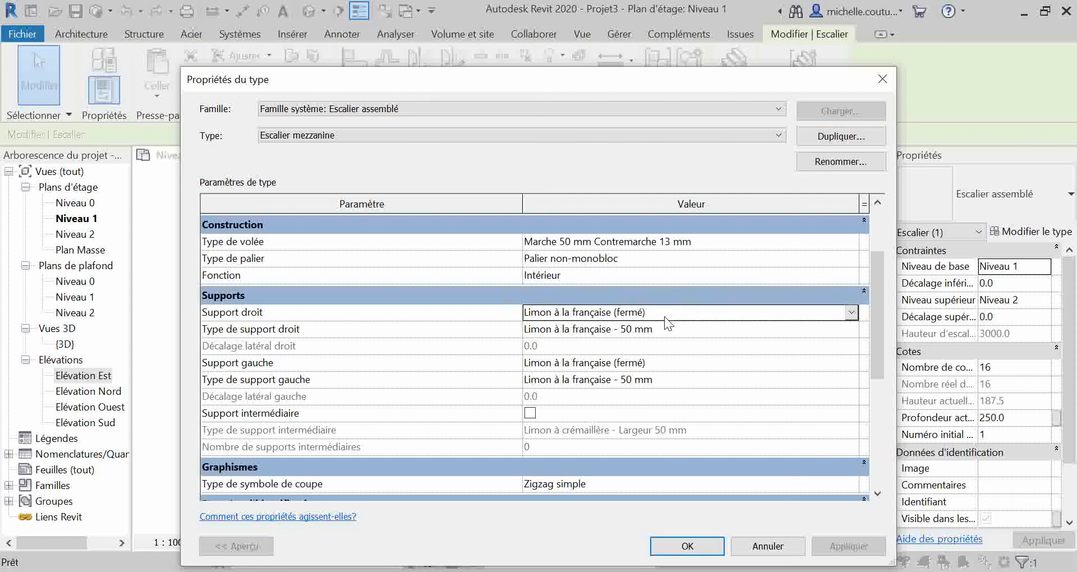
pyautogui.click(851, 312)
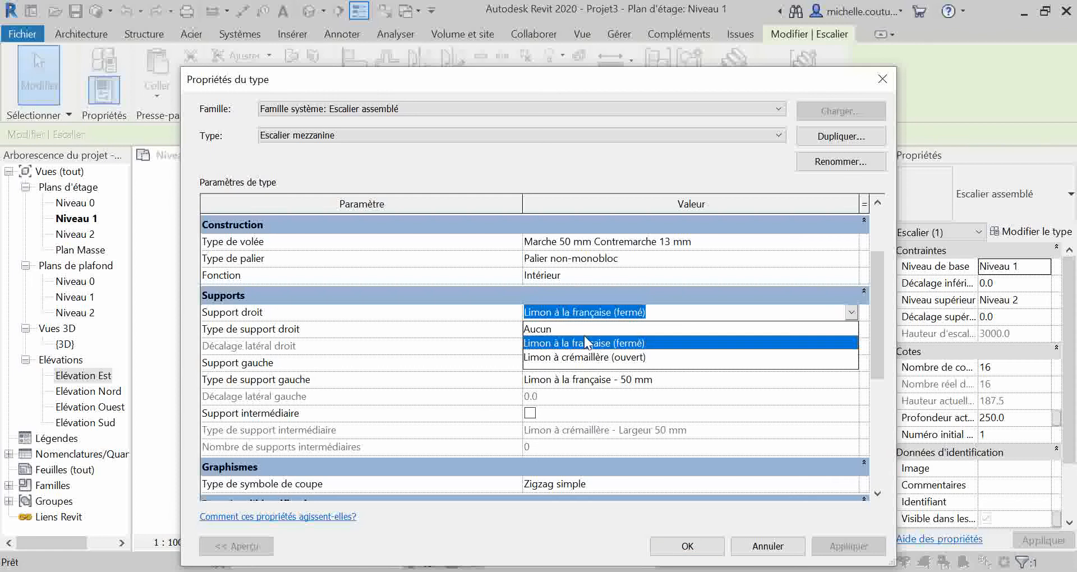
pyautogui.click(566, 330)
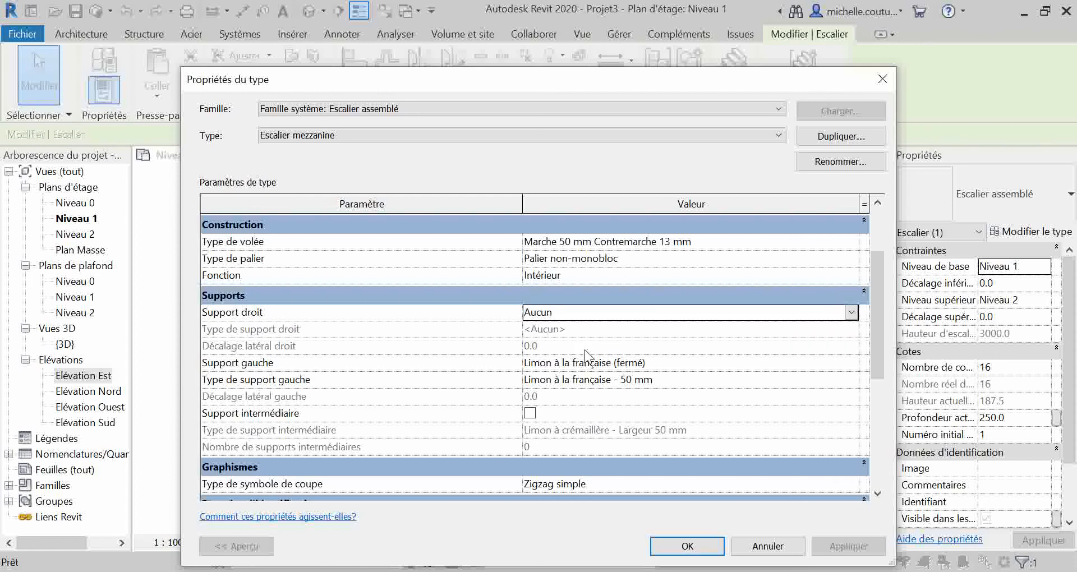
pyautogui.click(587, 368)
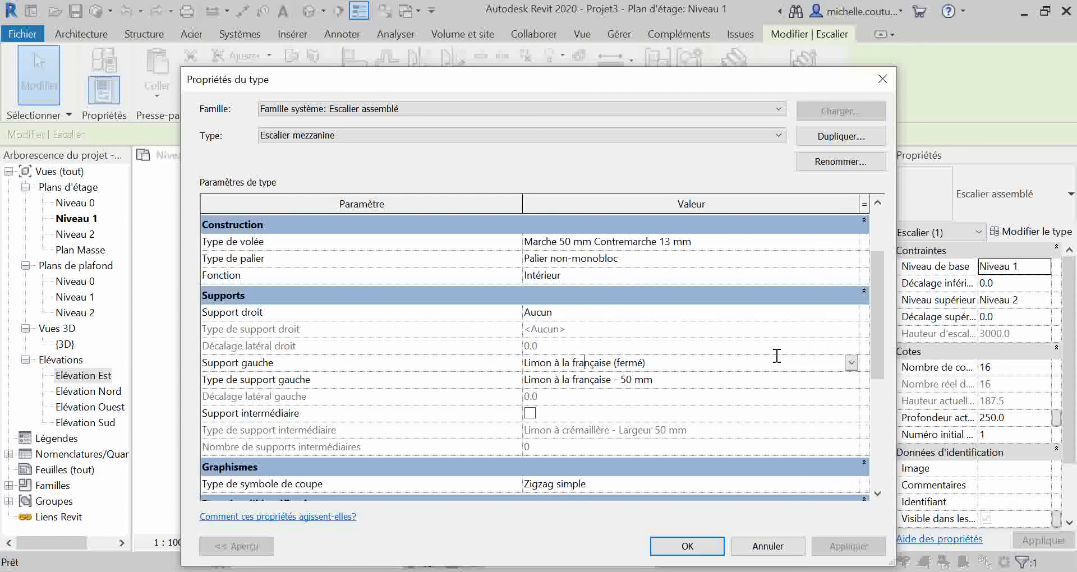
pyautogui.click(851, 362)
pyautogui.click(616, 379)
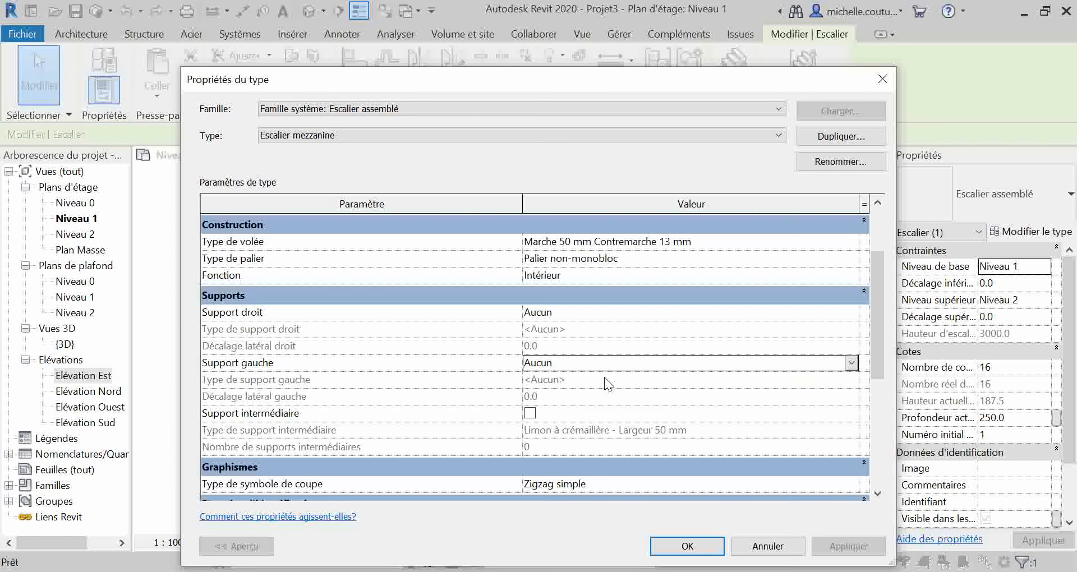
# Enable an intermediate support for Escalier mezzanine, set its Limon à crémaillère width to 100 mm, and apply the type changes.
pyautogui.click(530, 413)
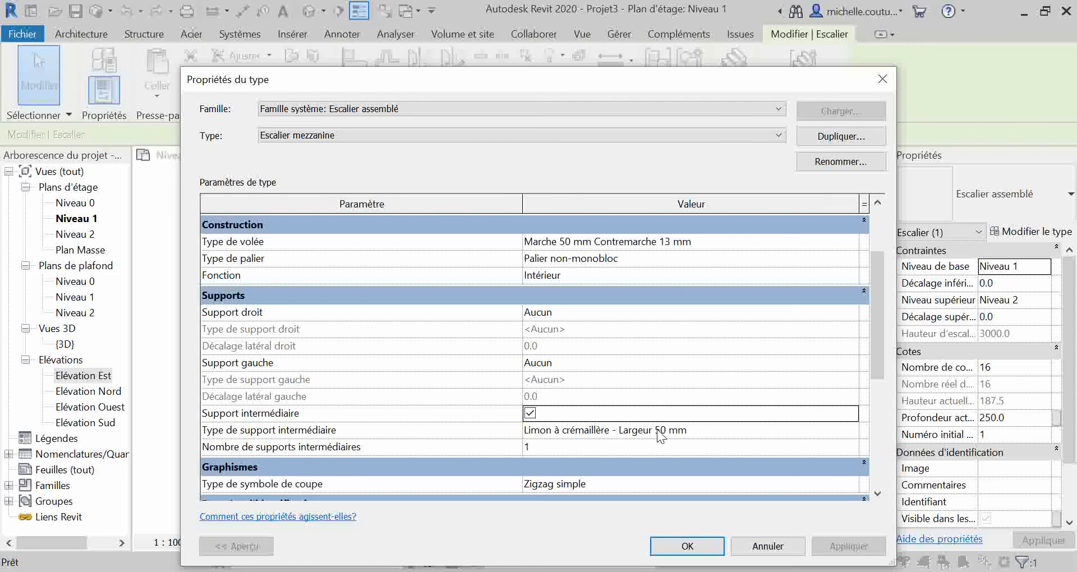
pyautogui.click(699, 431)
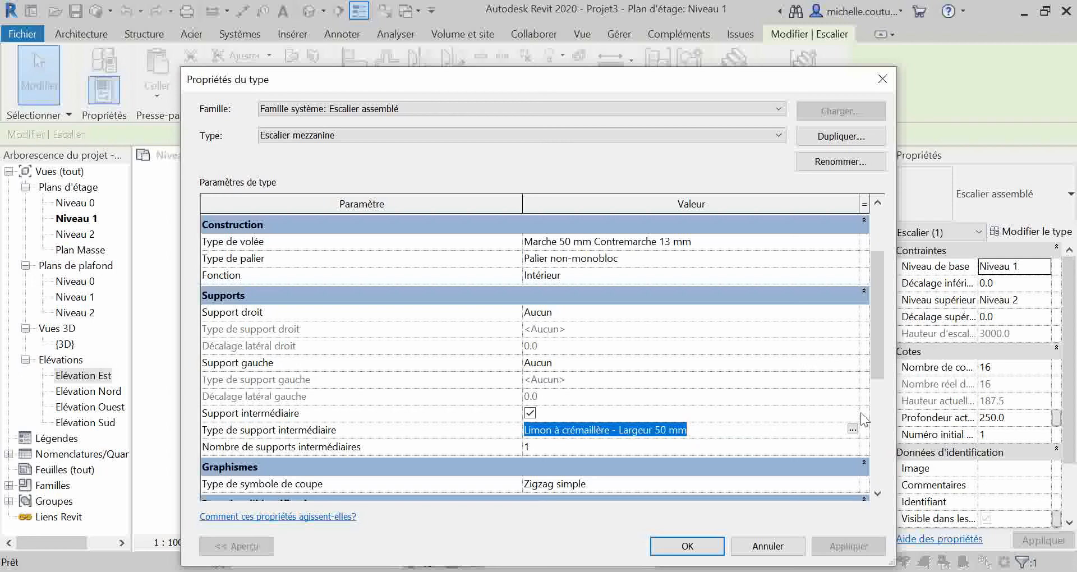
pyautogui.click(855, 430)
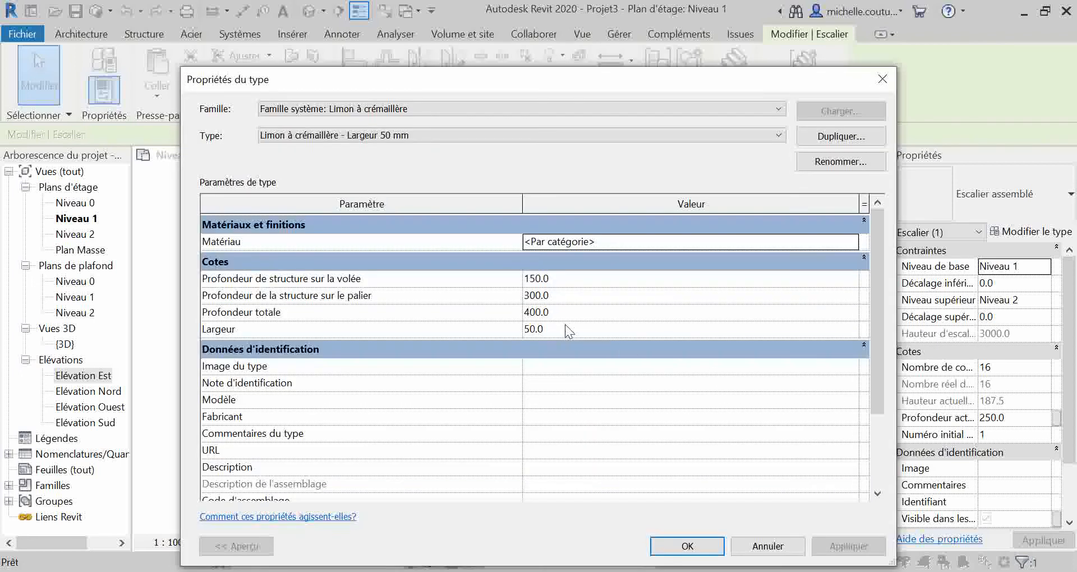
pyautogui.click(554, 331)
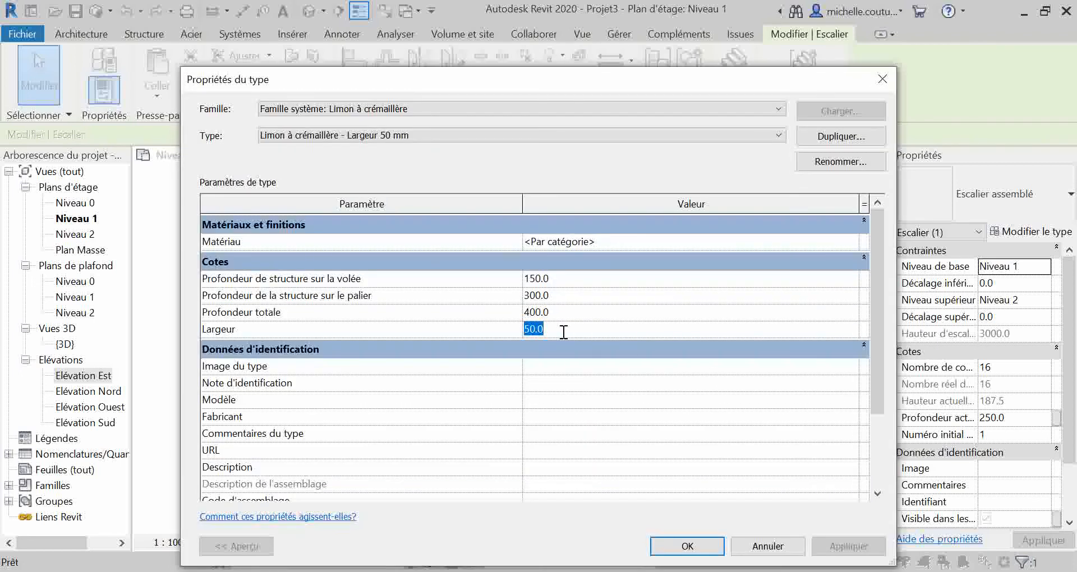
pyautogui.write('100')
pyautogui.click(690, 548)
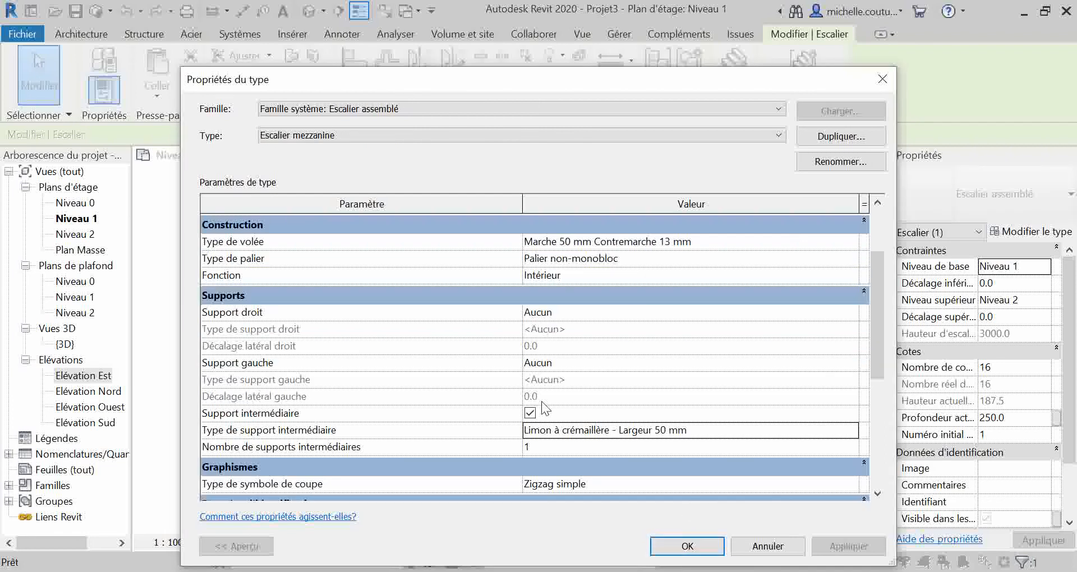
pyautogui.click(705, 551)
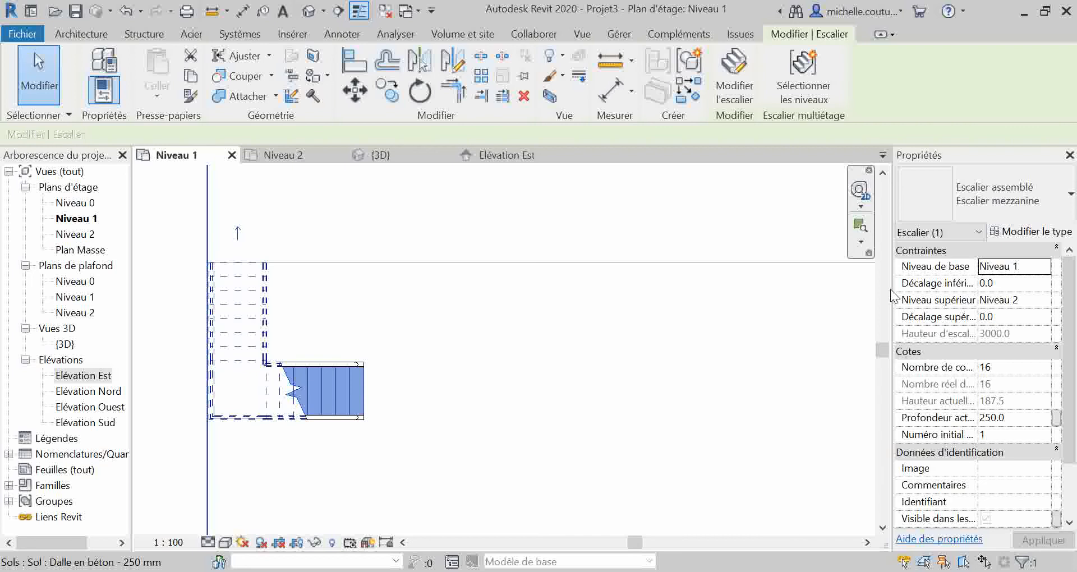
# Check that the stair is assigned the Escalier mezzanine type and view it in the 3D view.
pyautogui.click(1009, 203)
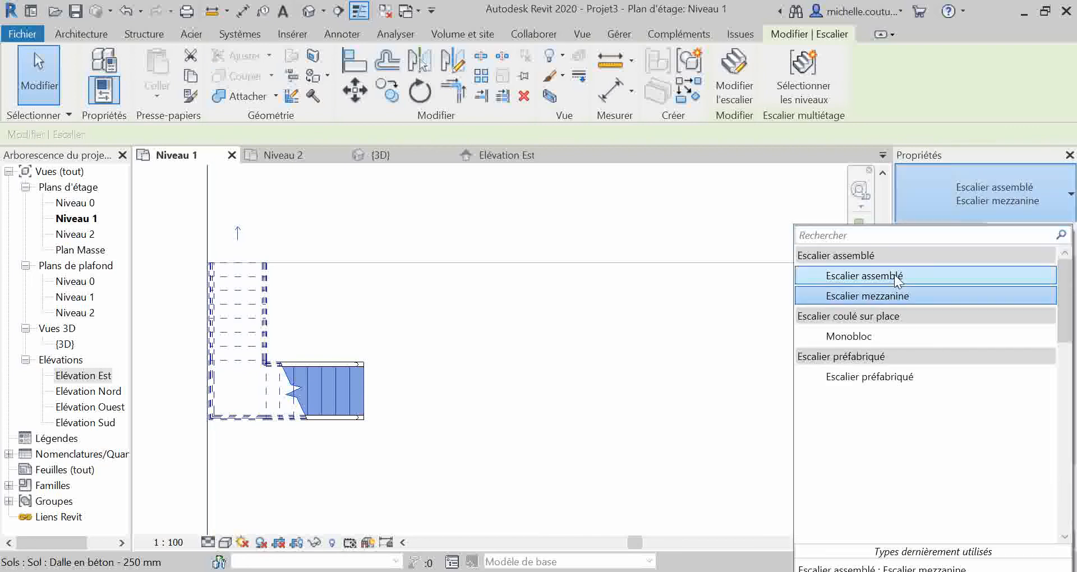
pyautogui.click(897, 298)
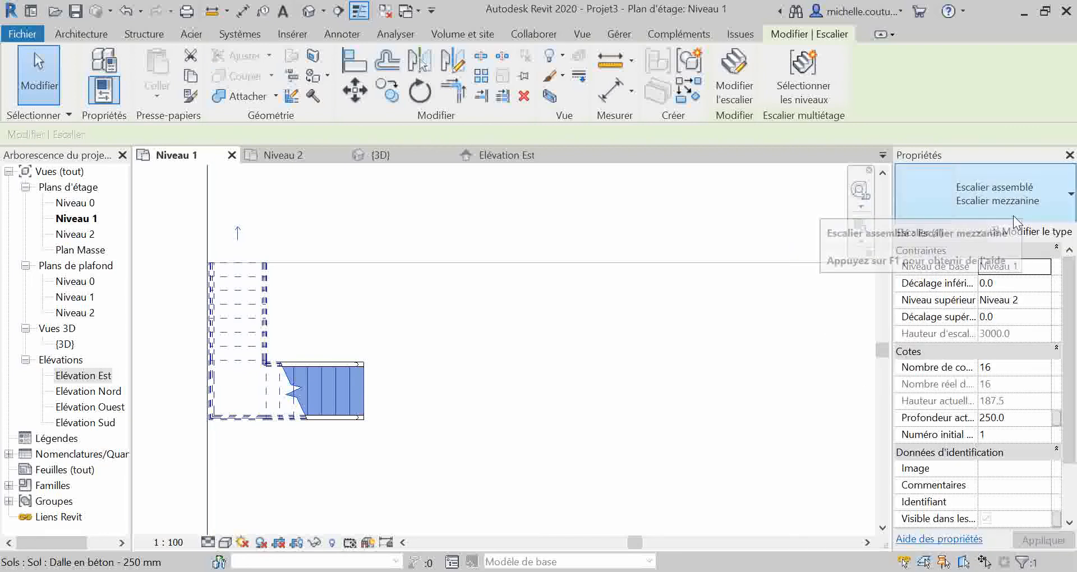
pyautogui.click(379, 157)
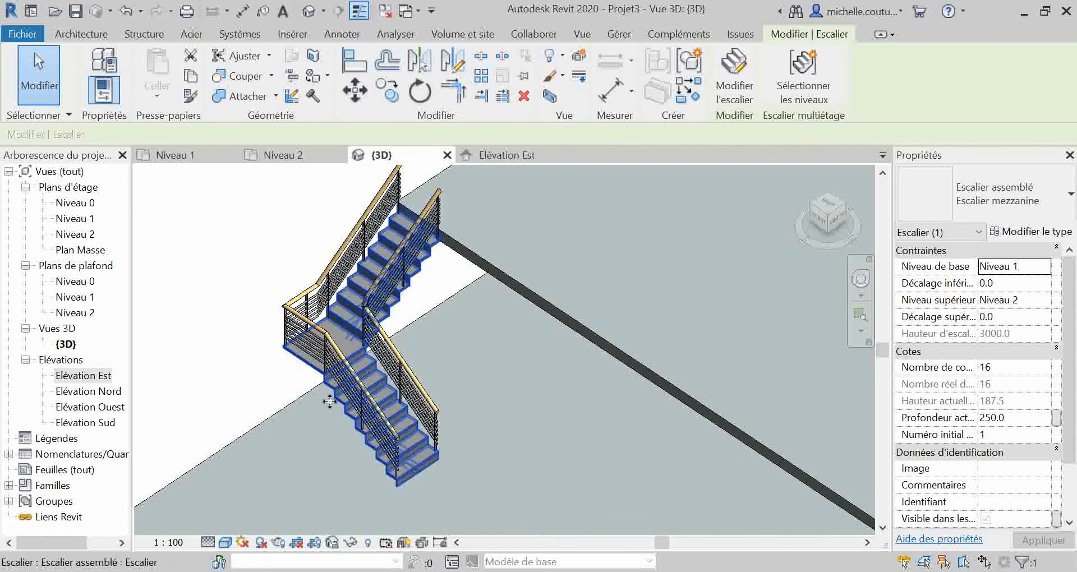
# Delete both railings from the L-shaped stair.
pyautogui.click(412, 398)
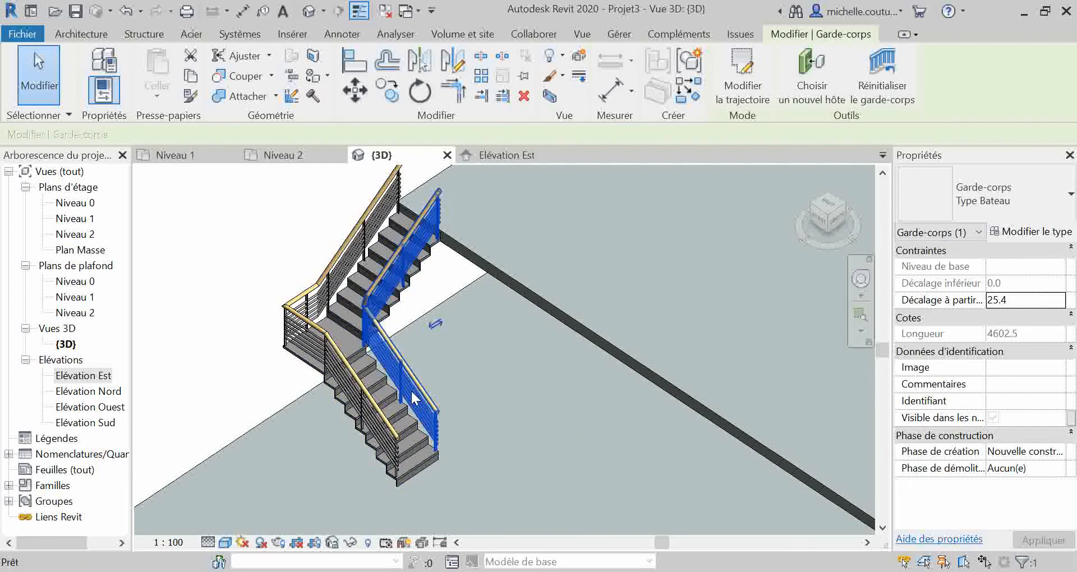
pyautogui.press('Escape')
pyautogui.click(294, 334)
pyautogui.press('Delete')
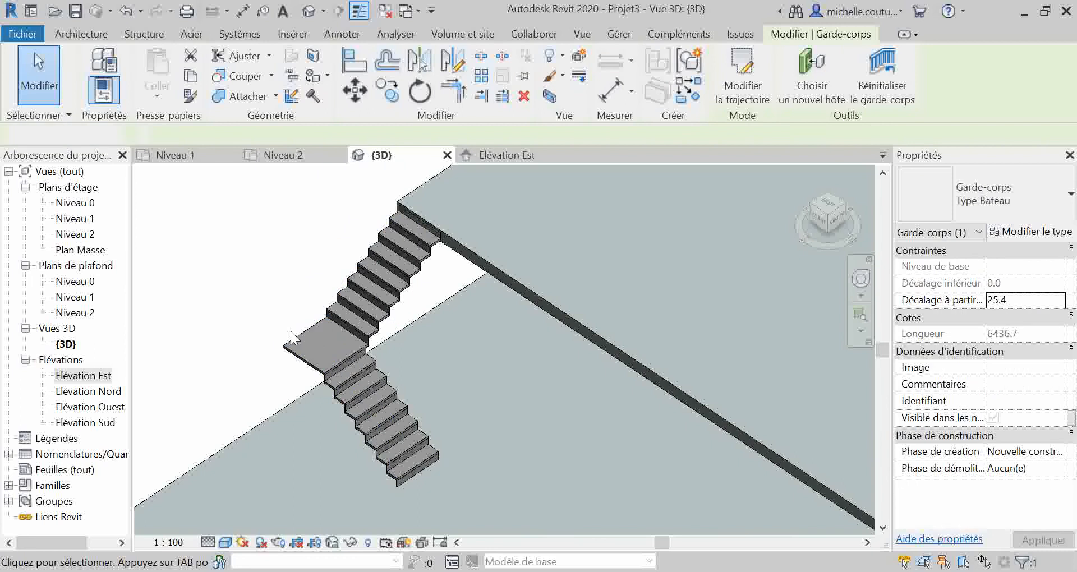
# Set the right support of the stair's Escalier mezzanine type to Limon à la française (fermé).
pyautogui.click(343, 326)
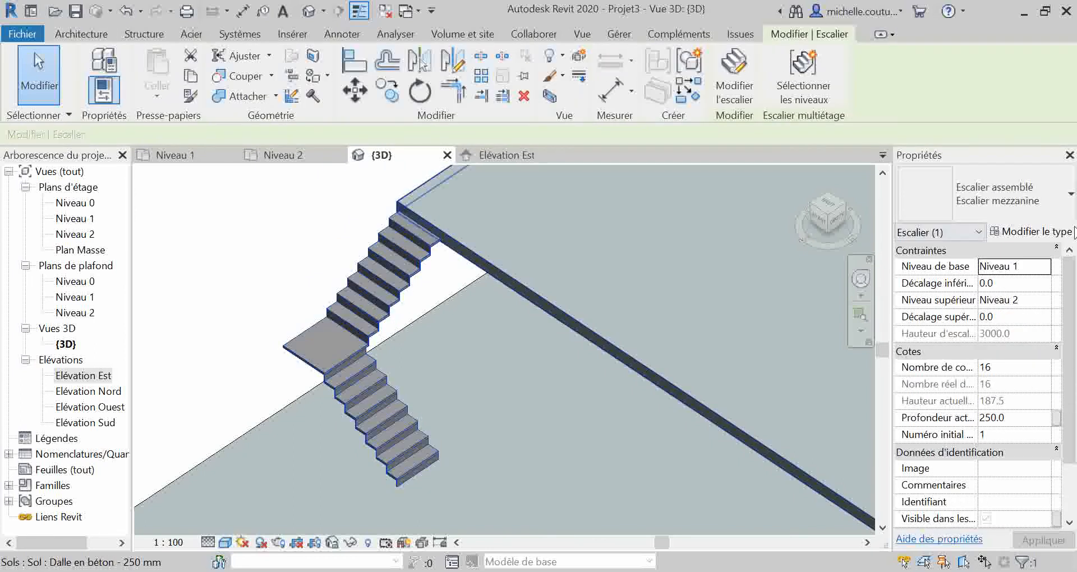
pyautogui.click(1037, 232)
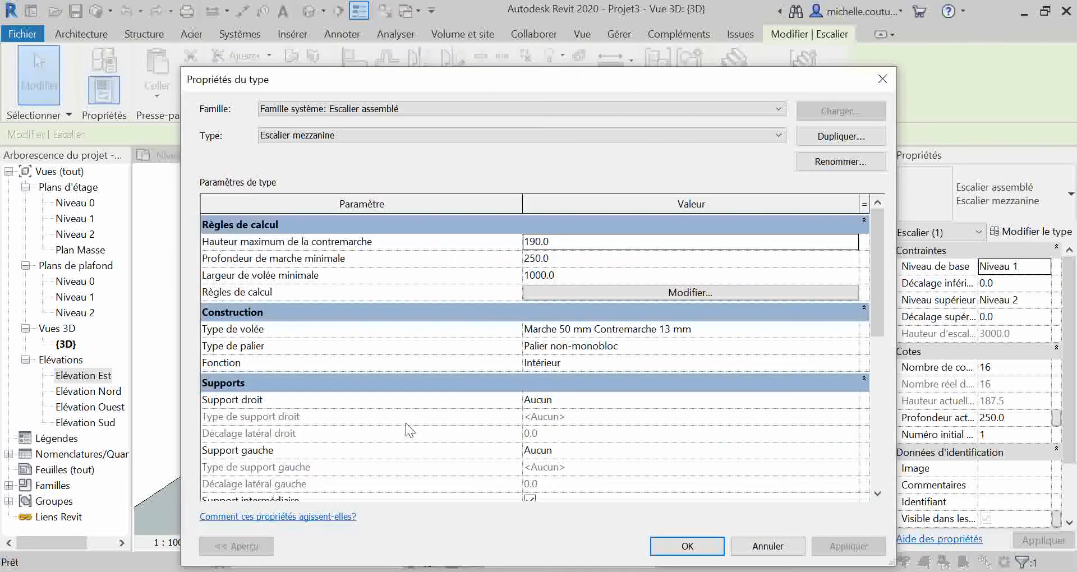
pyautogui.scroll(-2, 549, 408)
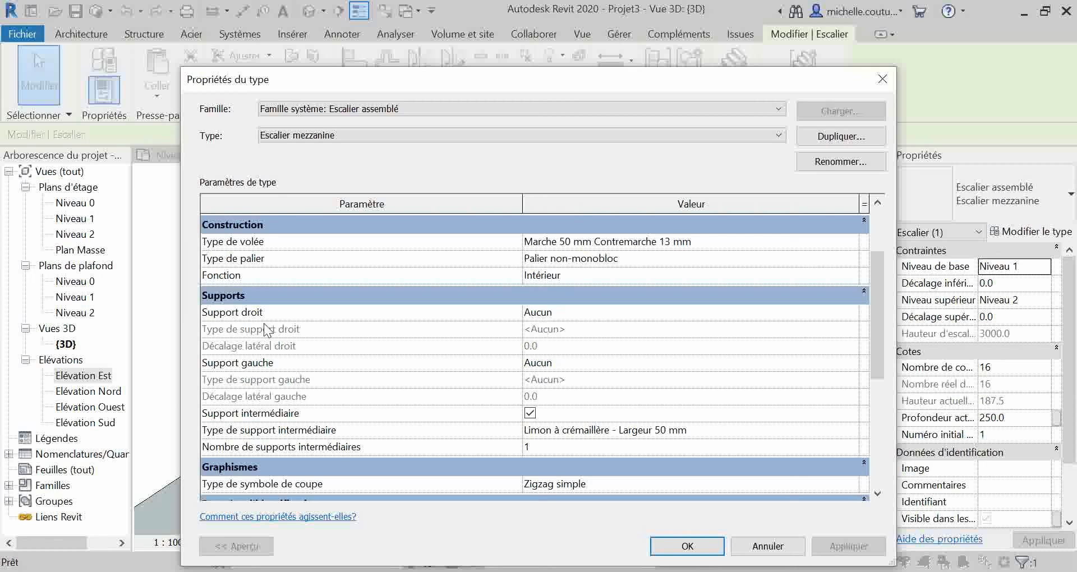
pyautogui.click(608, 314)
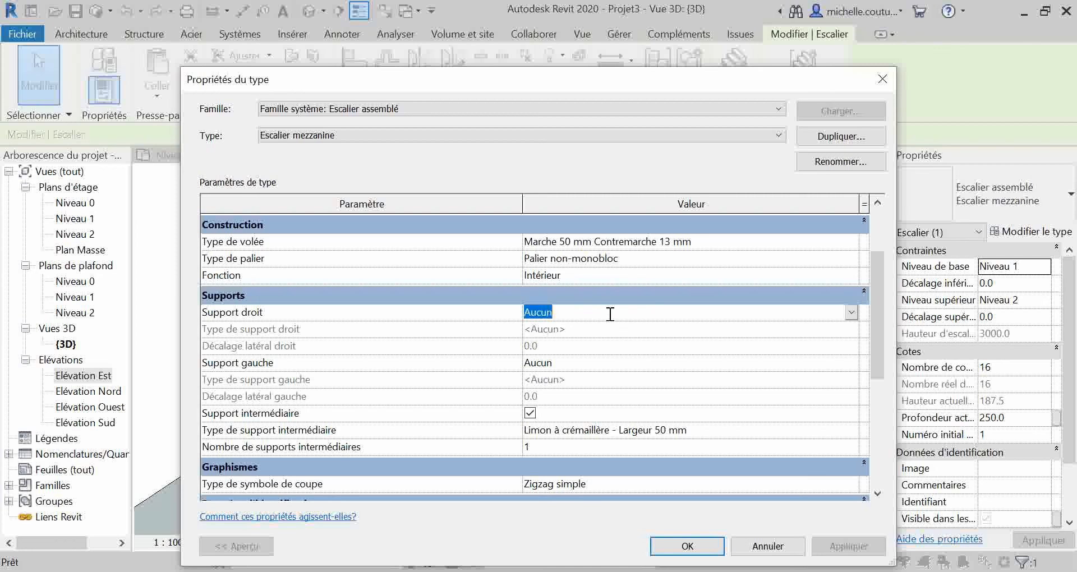
pyautogui.click(851, 312)
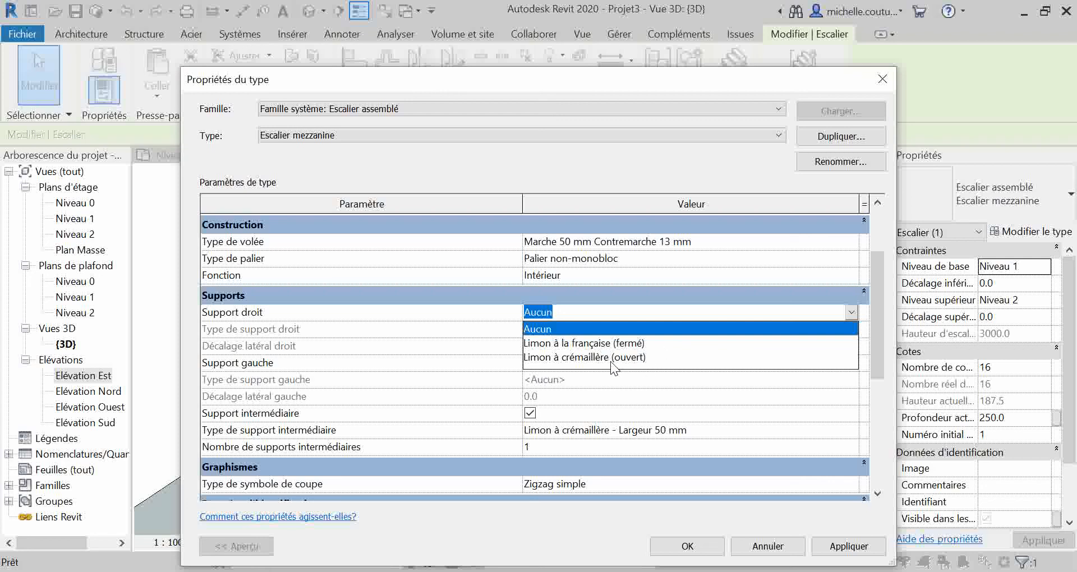
pyautogui.click(655, 344)
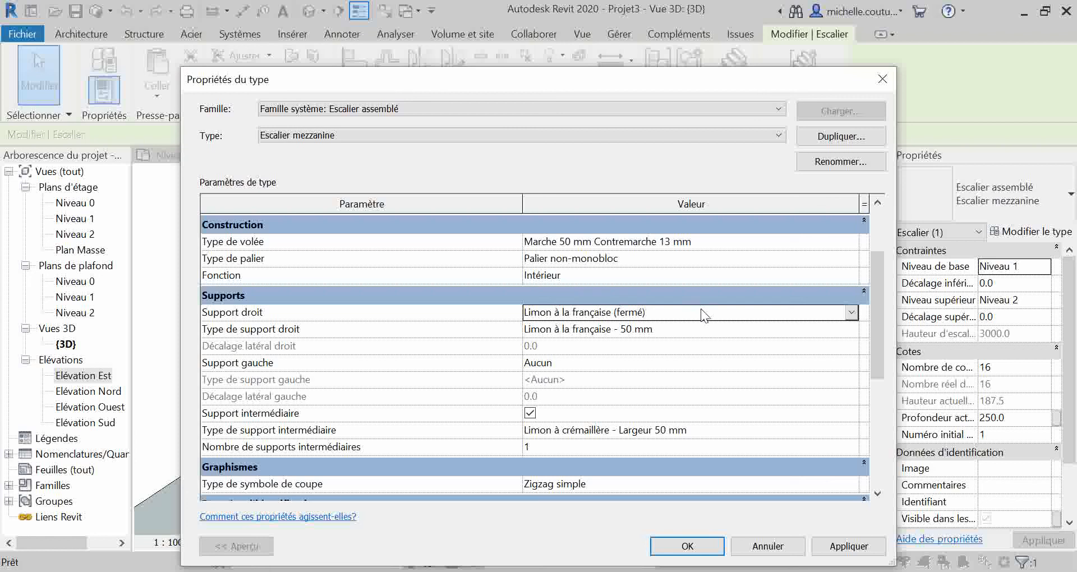
# Duplicate the right support's Limon à la française - 50 mm type under the name Garde-corps verre.
pyautogui.click(661, 333)
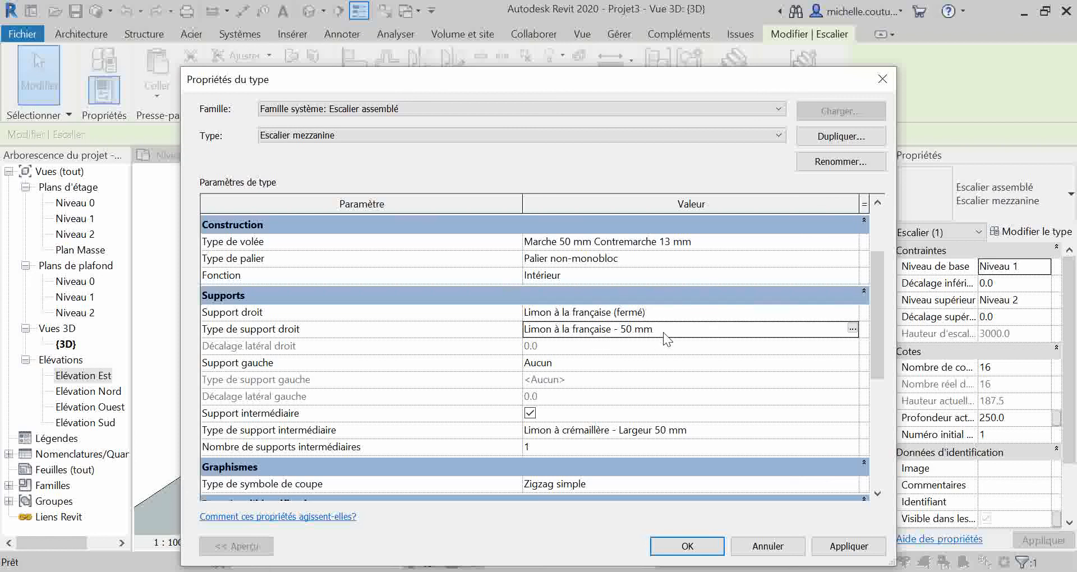
pyautogui.click(852, 328)
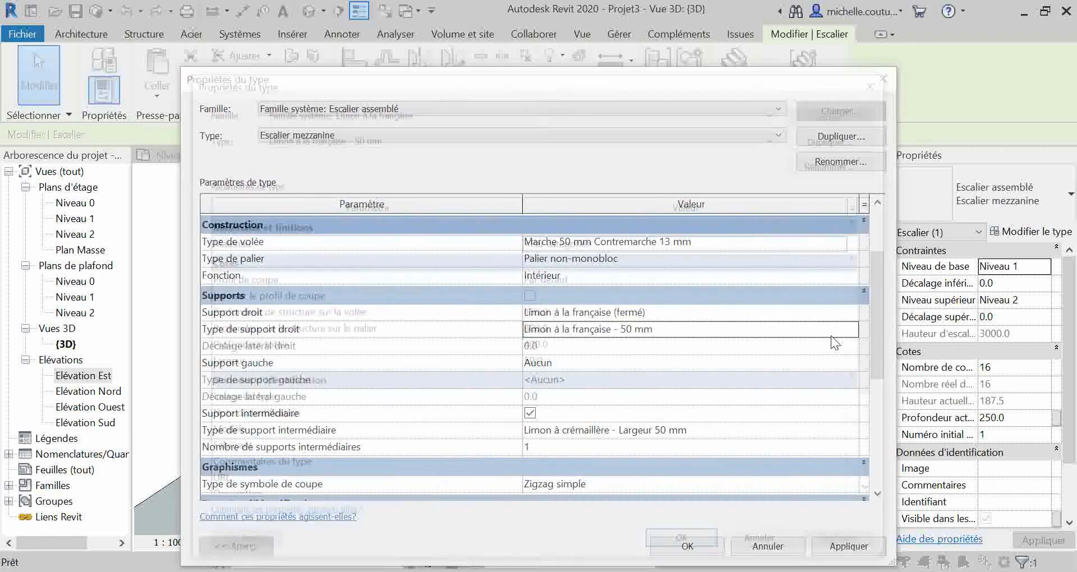
pyautogui.click(848, 137)
pyautogui.write('Verre')
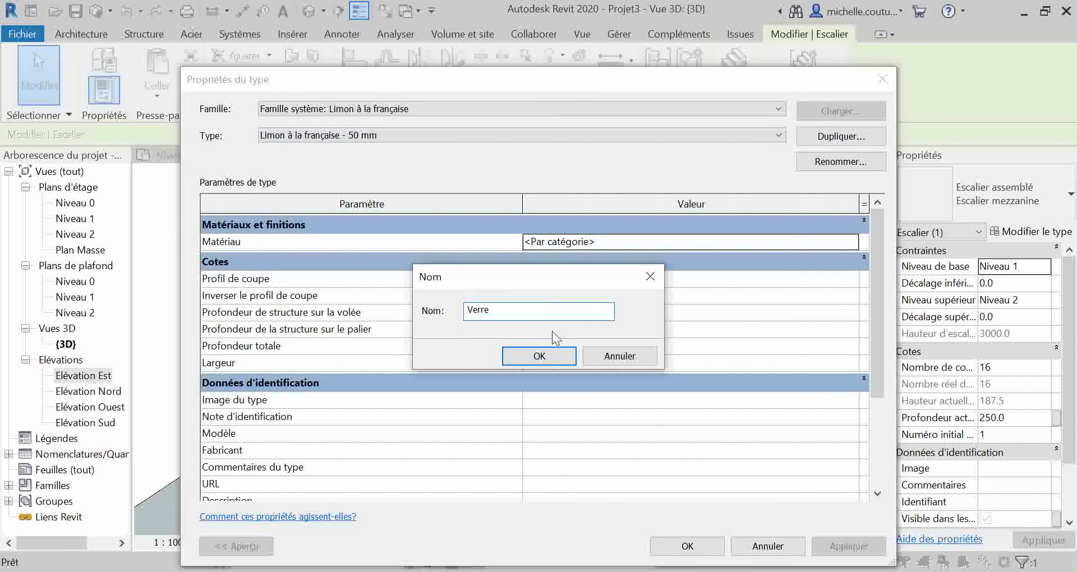
pyautogui.moveTo(510, 310); pyautogui.dragTo(448, 309)
pyautogui.write('Garde-corps v')
pyautogui.write('erre')
pyautogui.click(522, 361)
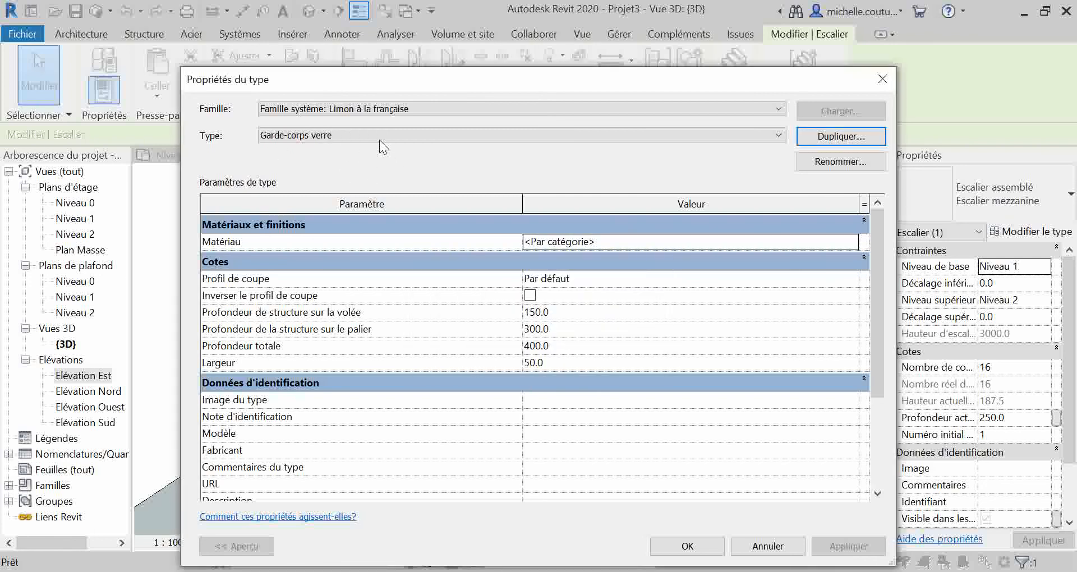
# Set the Garde-corps verre type's total depth to 1100 mm and its width to 15 mm.
pyautogui.click(558, 316)
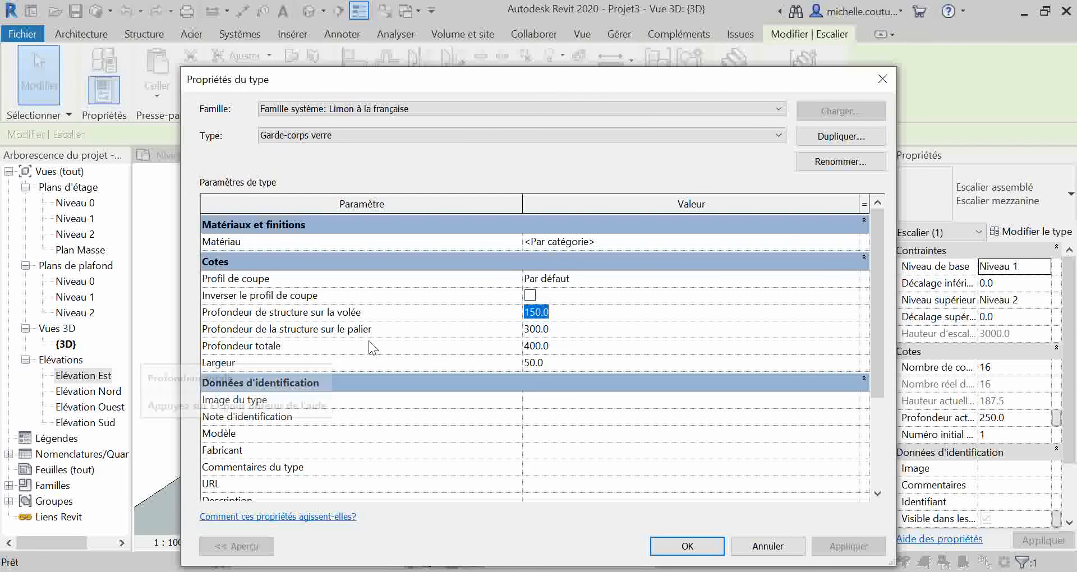
pyautogui.click(561, 347)
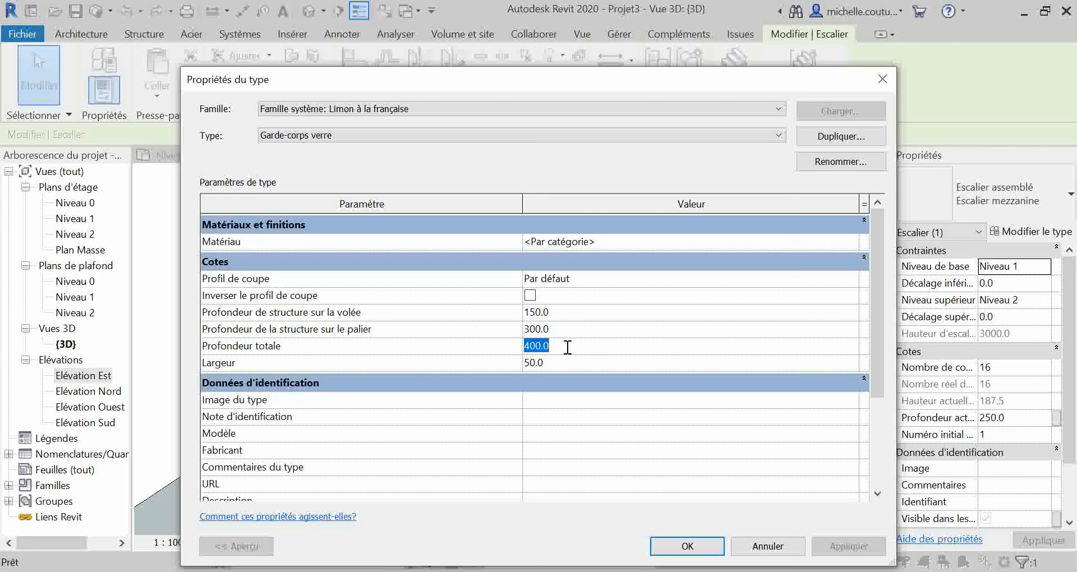
pyautogui.write('10')
pyautogui.press('BackSpace')
pyautogui.write('100')
pyautogui.click(576, 361)
pyautogui.write('15.0')
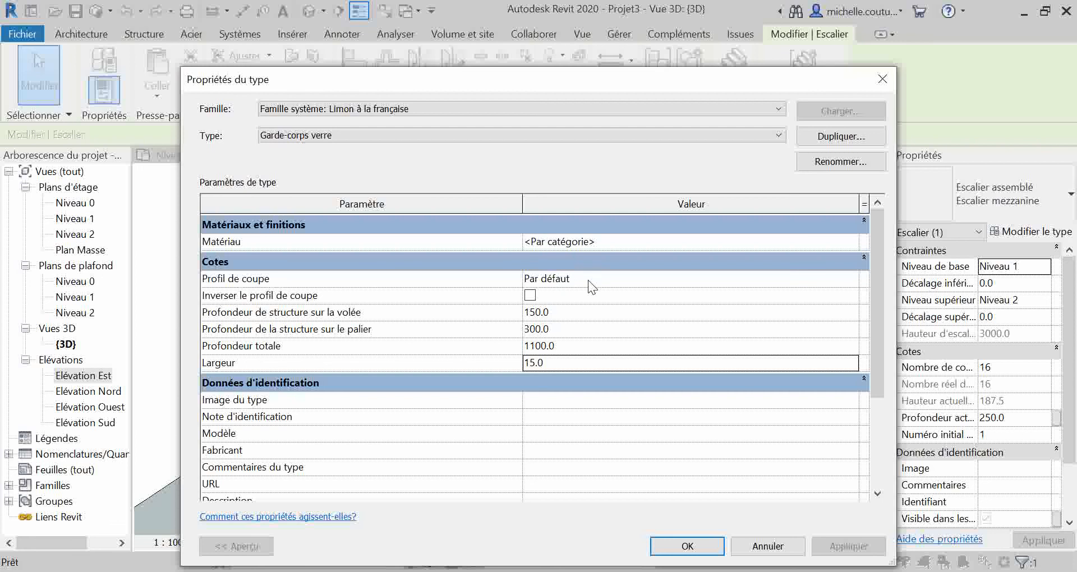
# Assign the material Verre, vitrage transparent to the Garde-corps verre type and accept the support type's settings.
pyautogui.click(580, 244)
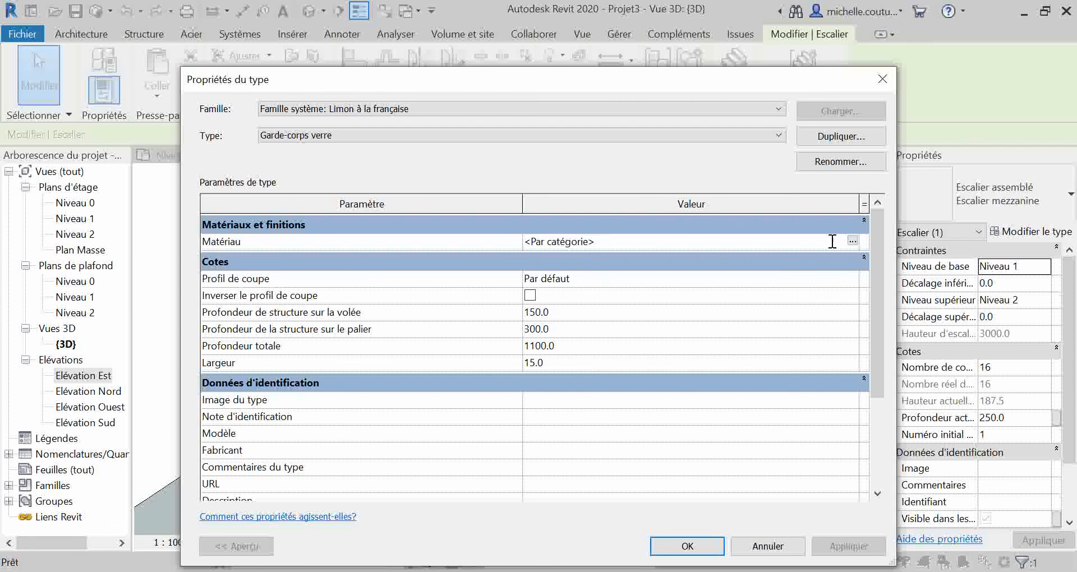
pyautogui.click(852, 241)
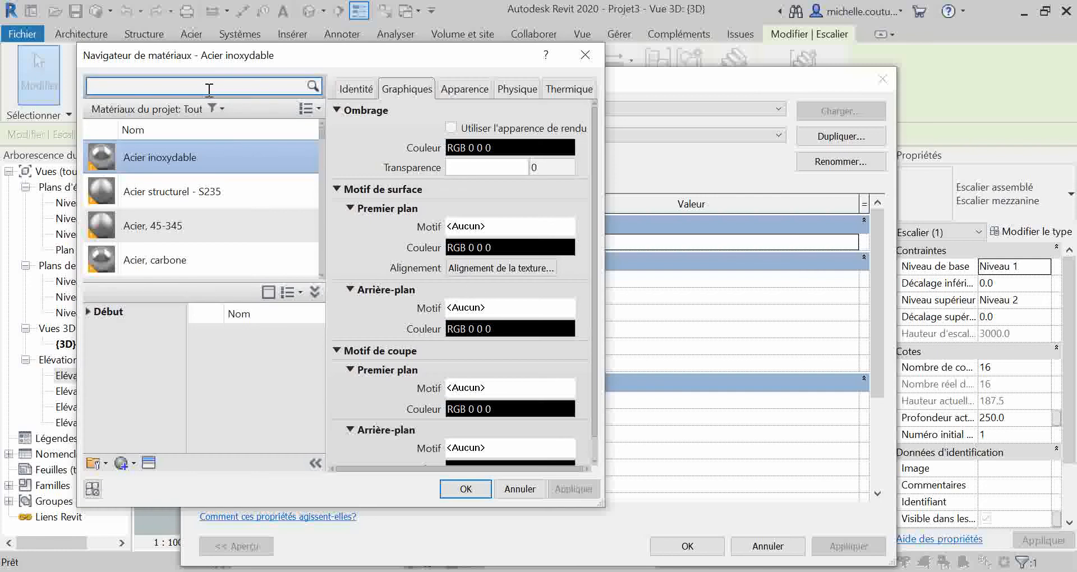
pyautogui.write('verre')
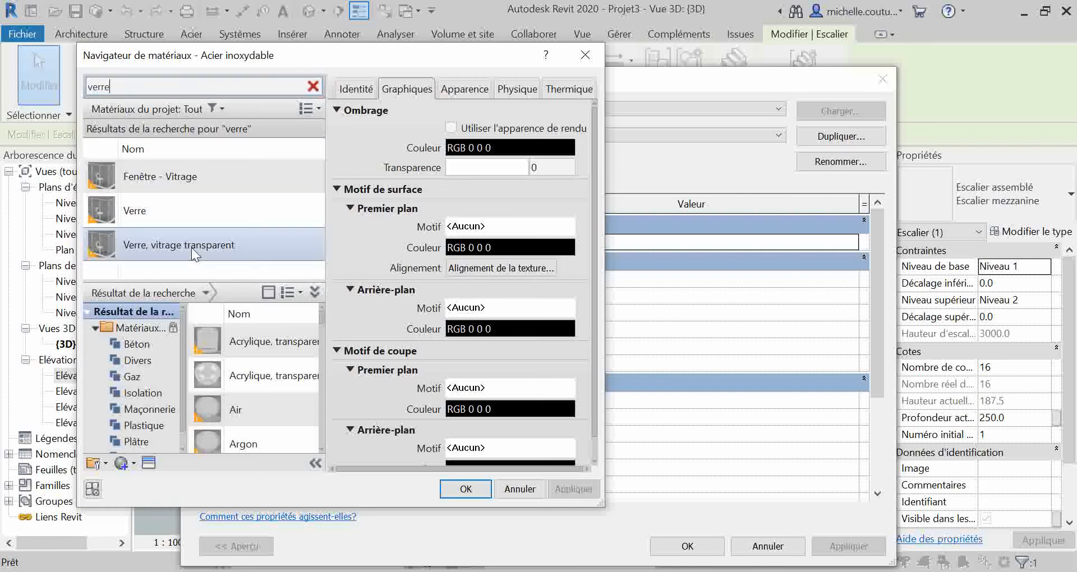
pyautogui.click(190, 247)
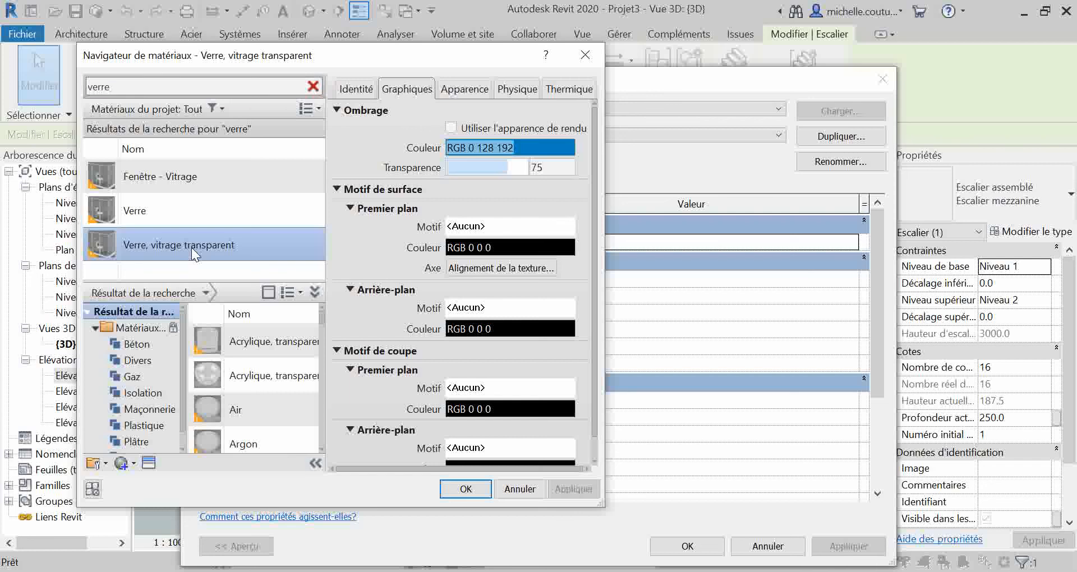
pyautogui.click(468, 488)
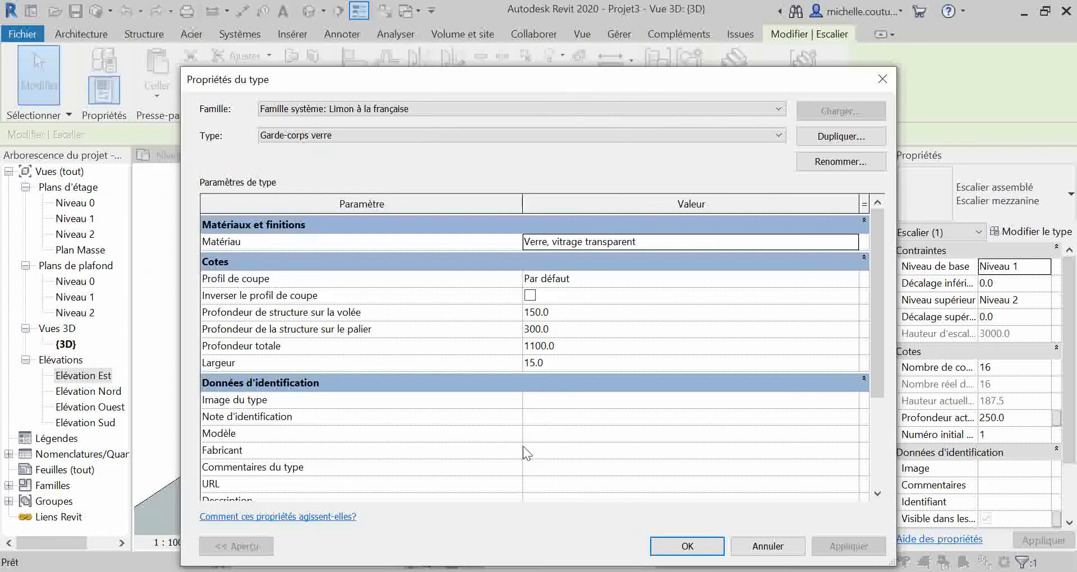
pyautogui.click(698, 549)
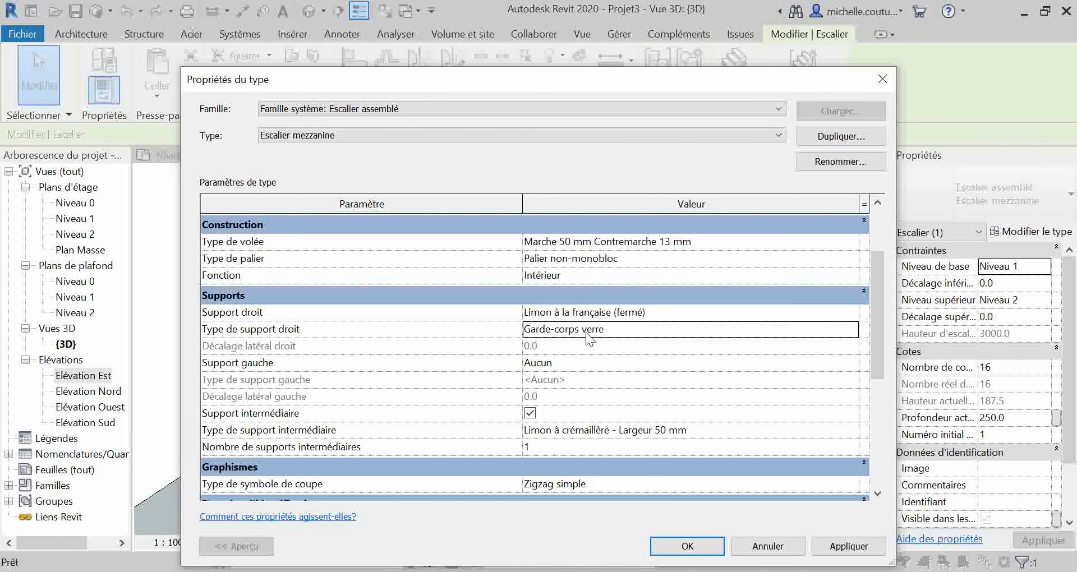
# Set the left support to Limon à la française (fermé) with the Garde-corps verre type and apply the stair type changes.
pyautogui.scroll(-2, 605, 332)
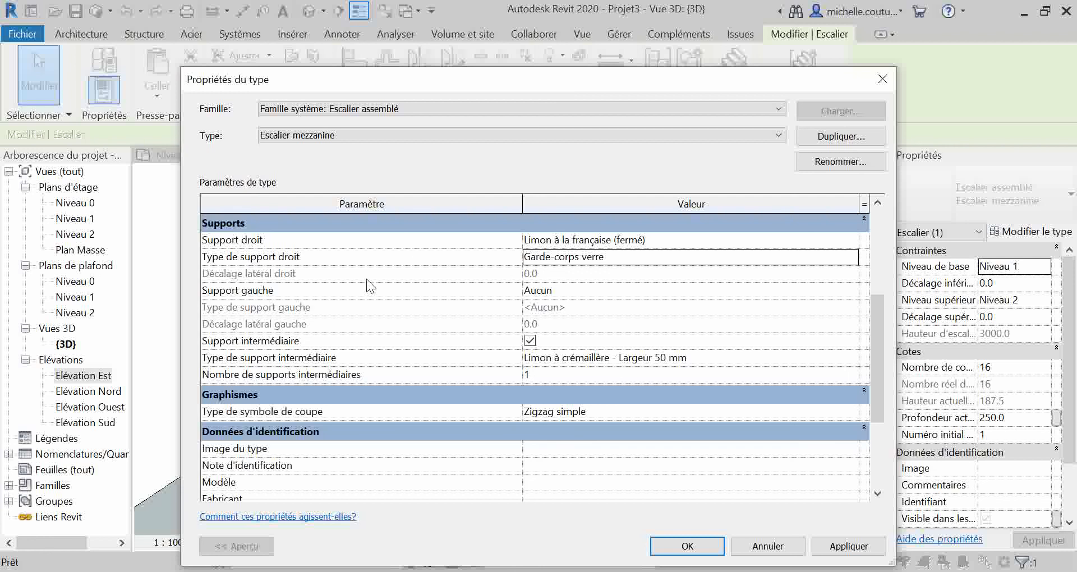
pyautogui.click(622, 294)
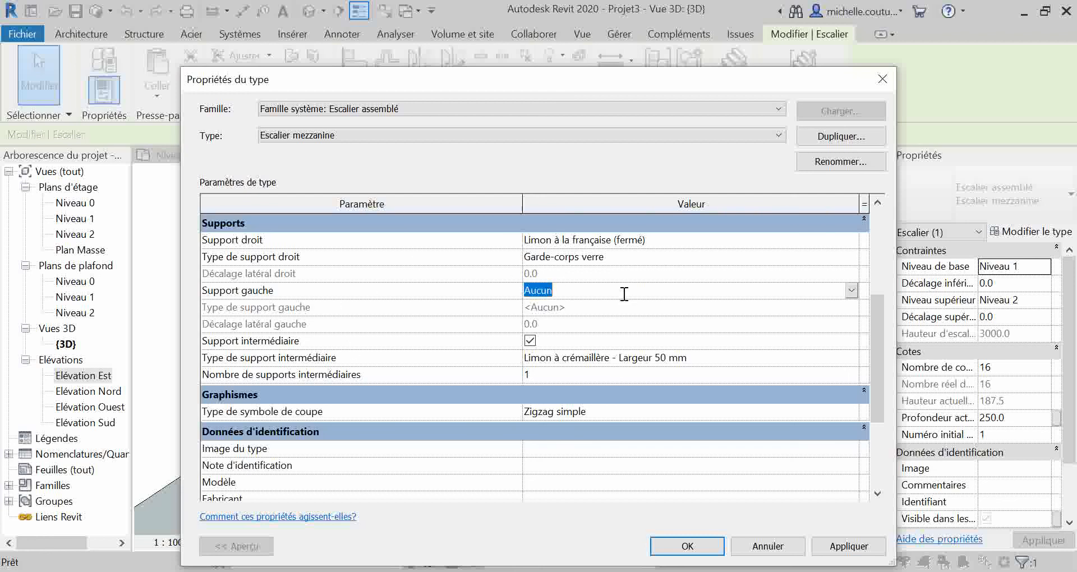
pyautogui.click(851, 289)
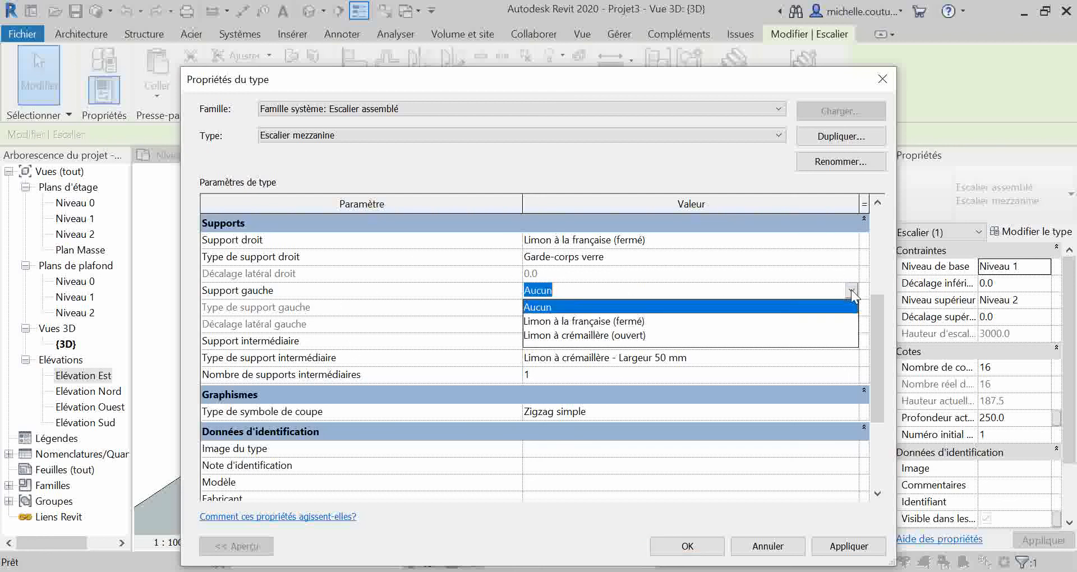
pyautogui.click(612, 321)
pyautogui.click(600, 307)
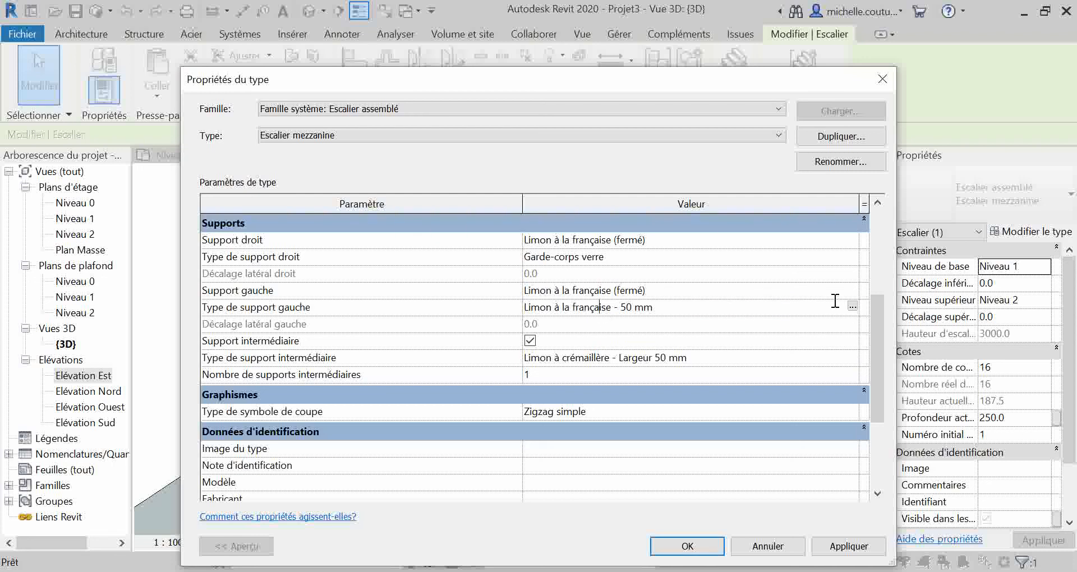
pyautogui.click(852, 307)
pyautogui.click(428, 132)
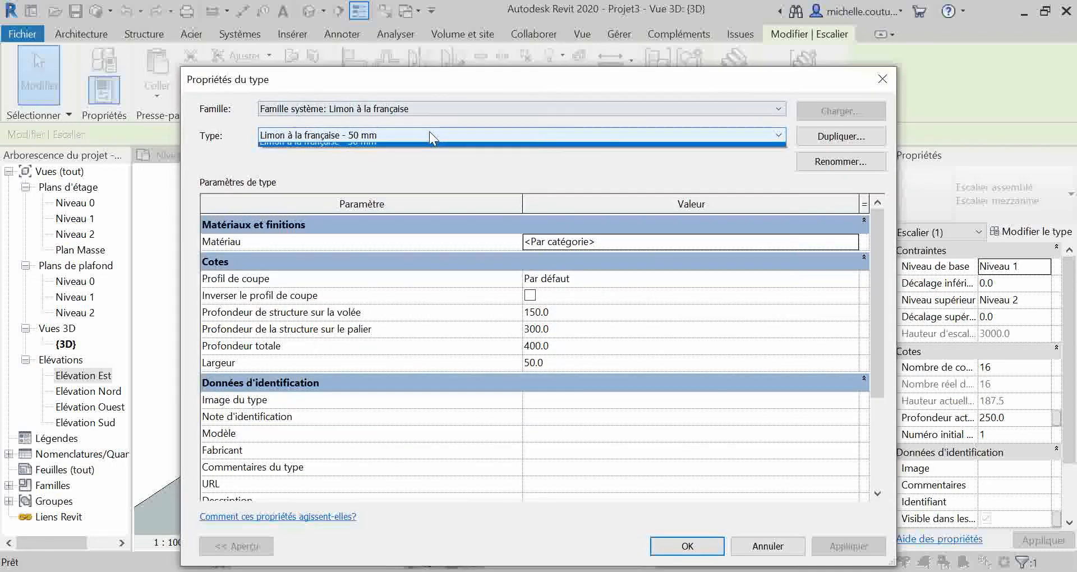
pyautogui.click(417, 149)
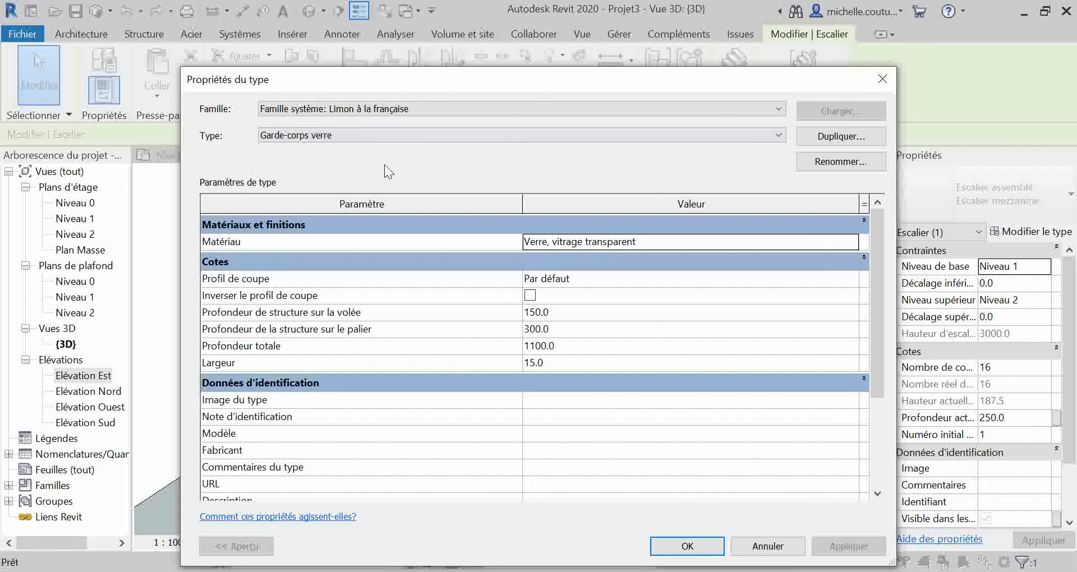
pyautogui.click(687, 545)
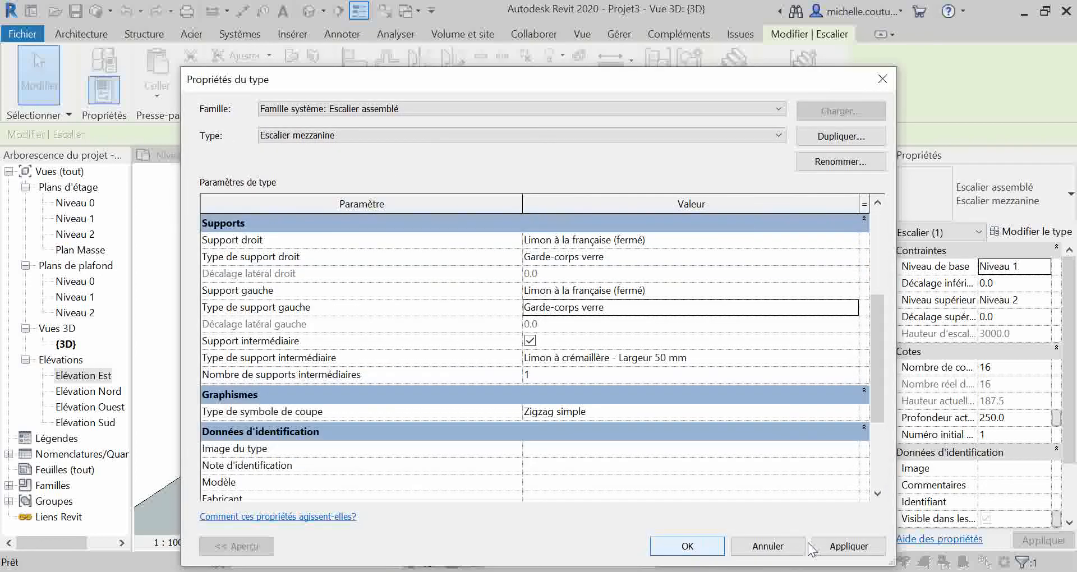
pyautogui.click(813, 547)
pyautogui.click(687, 546)
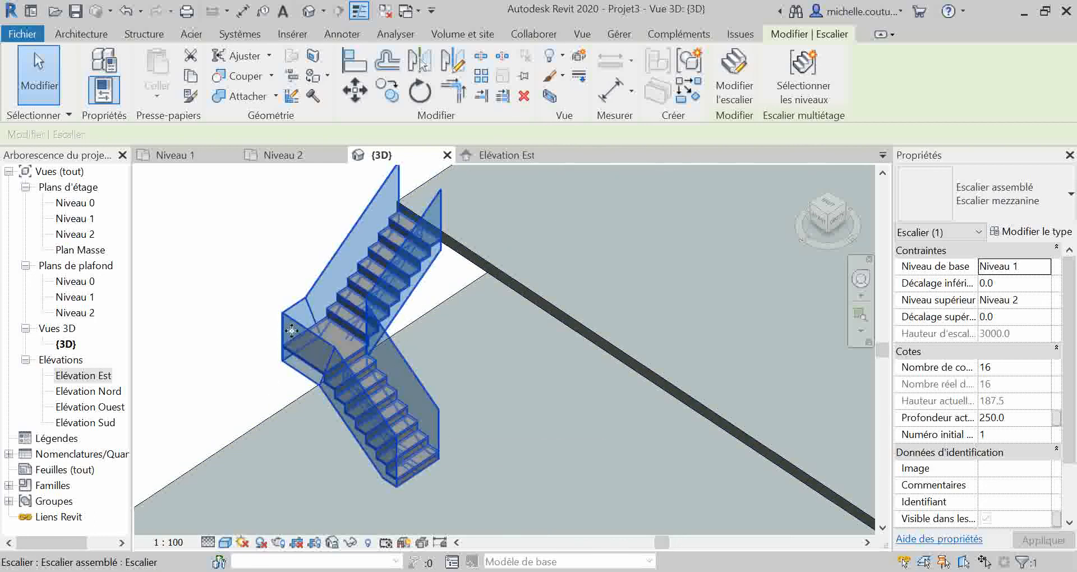
# Set the landing structure depth of the right support's Garde-corps verre type to 50 mm and apply the stair type changes.
pyautogui.scroll(5, 409, 286)
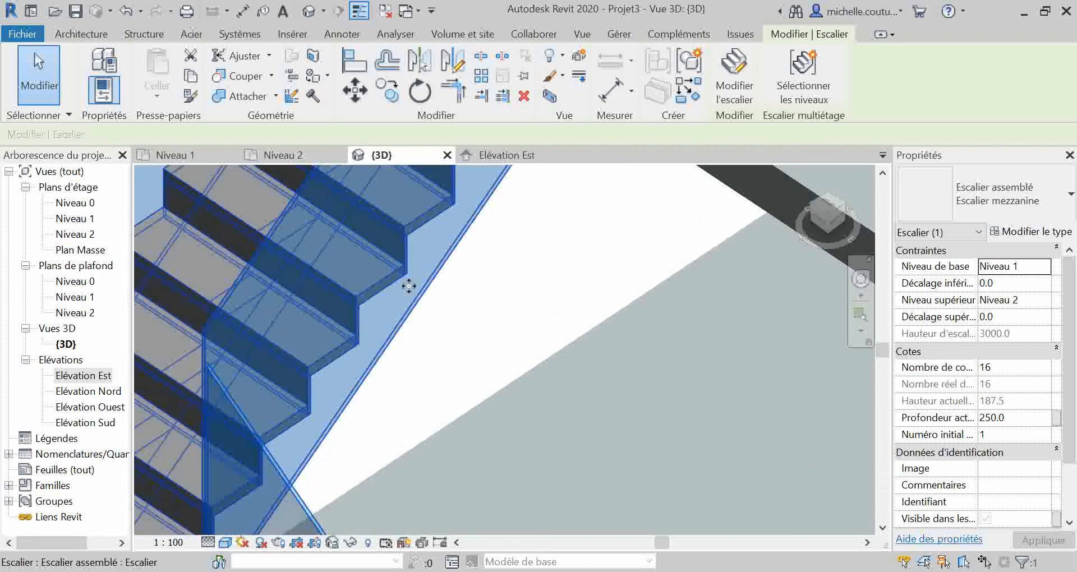
pyautogui.scroll(-5, 409, 314)
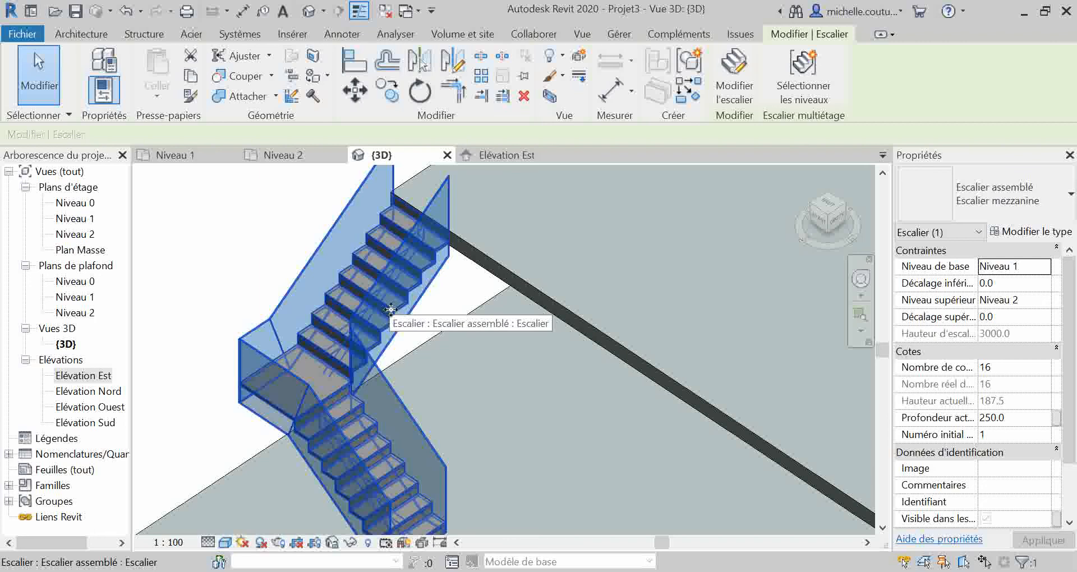
pyautogui.click(301, 301)
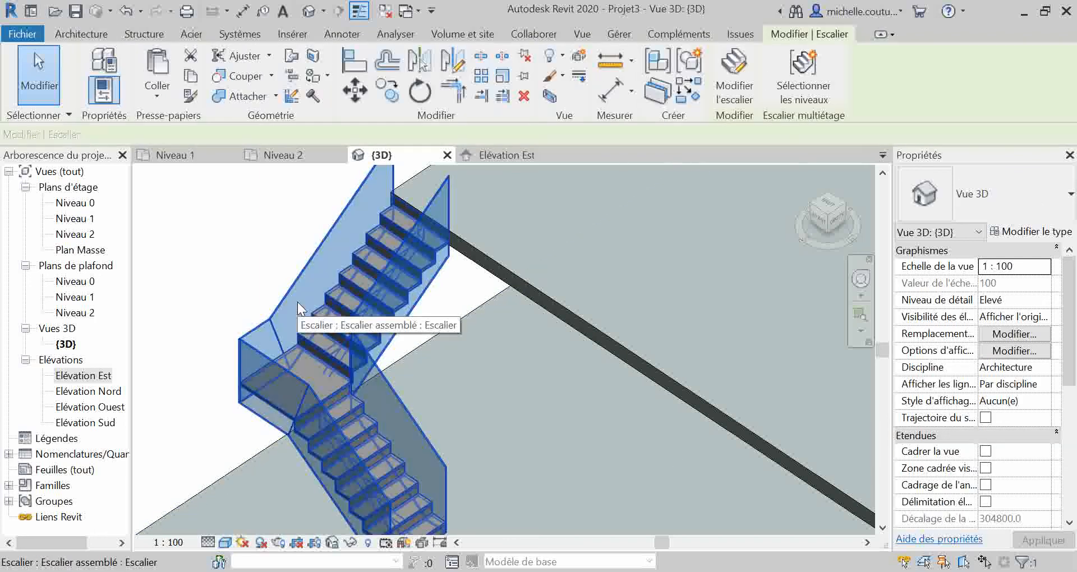
pyautogui.click(1031, 232)
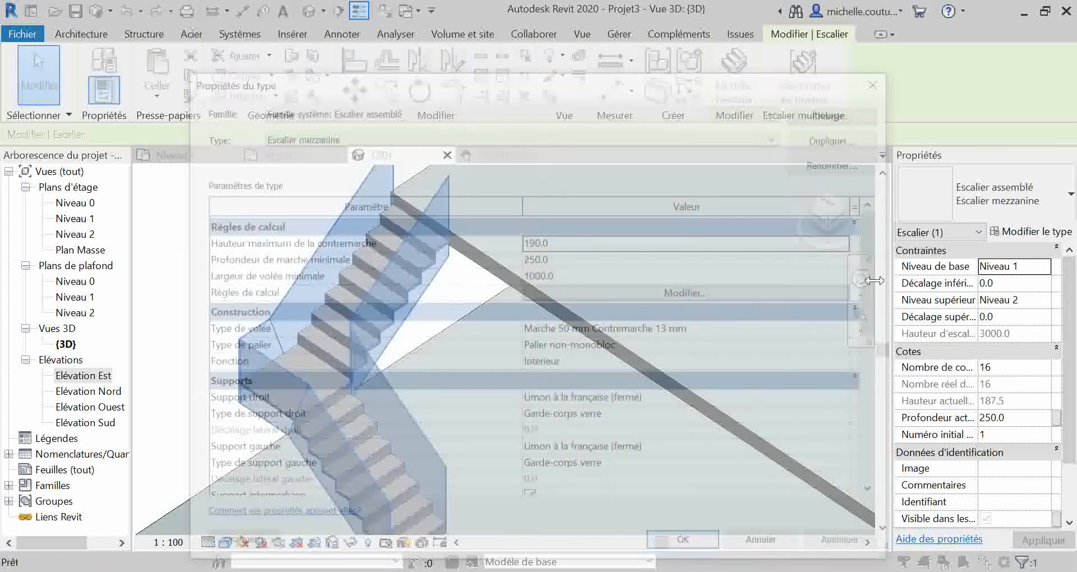
pyautogui.click(644, 416)
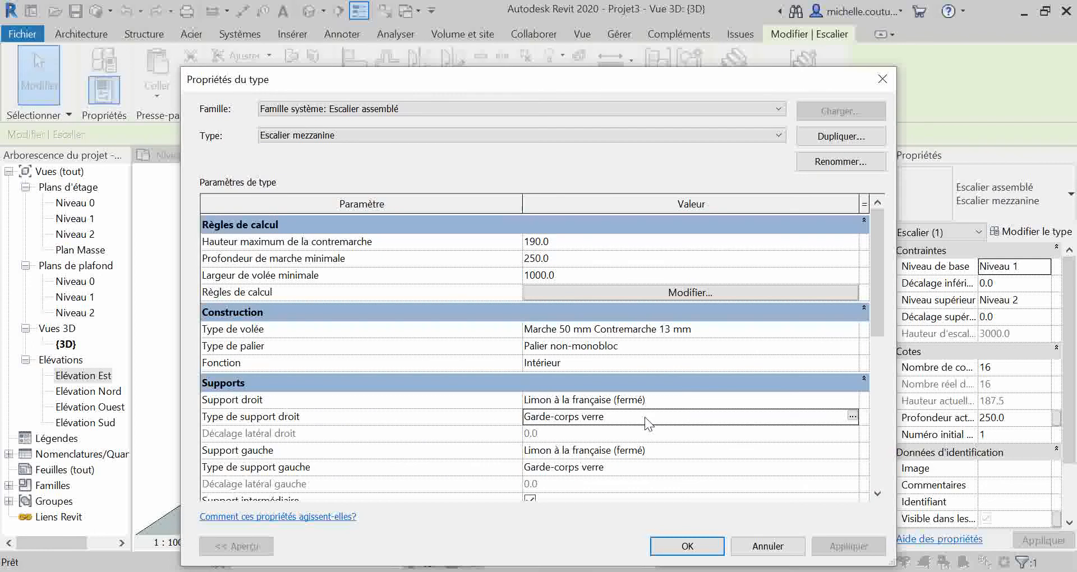
pyautogui.click(852, 416)
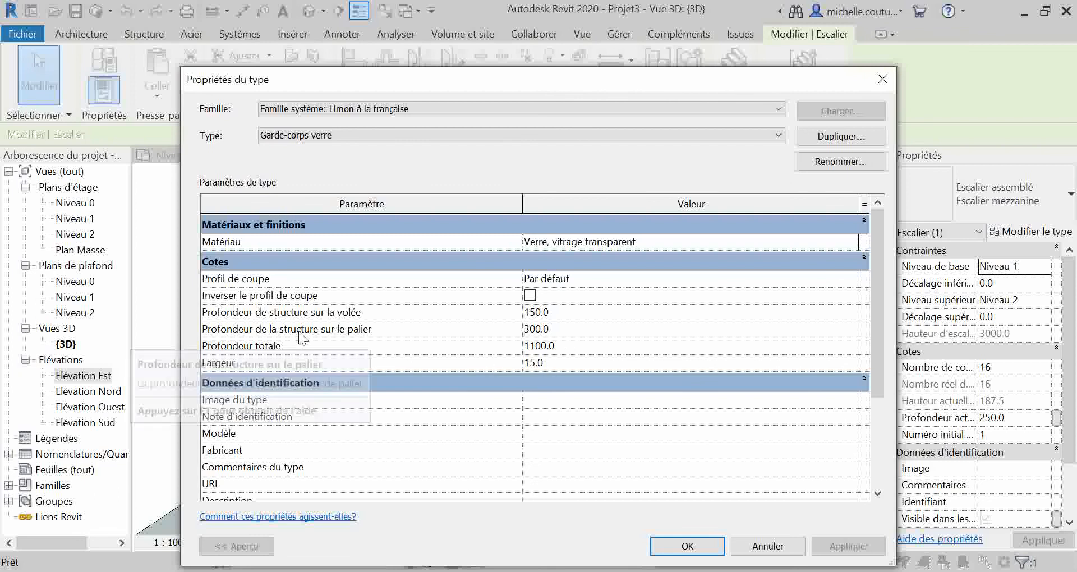
pyautogui.click(553, 329)
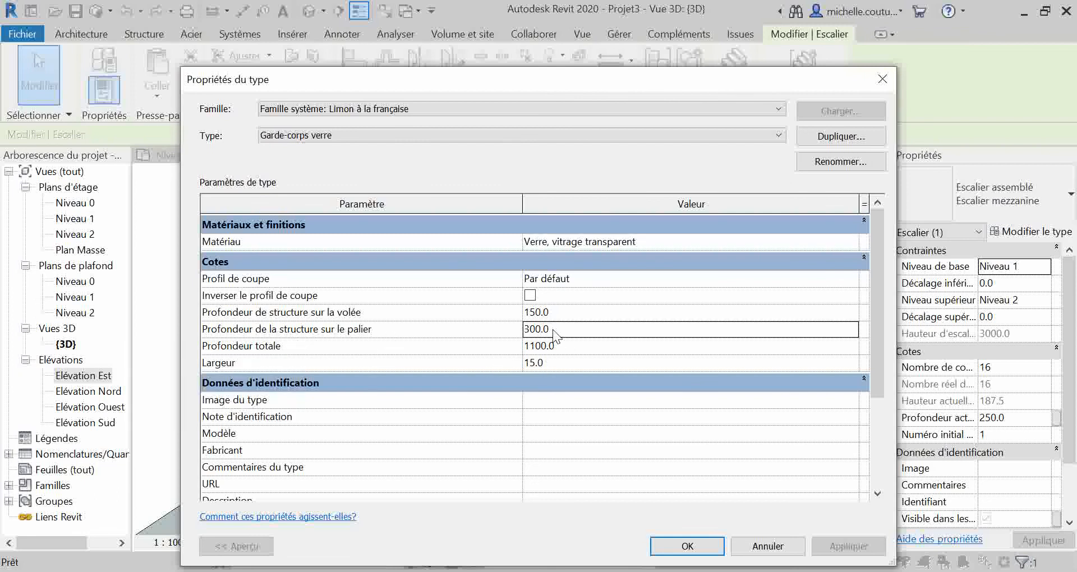
pyautogui.doubleClick(562, 330)
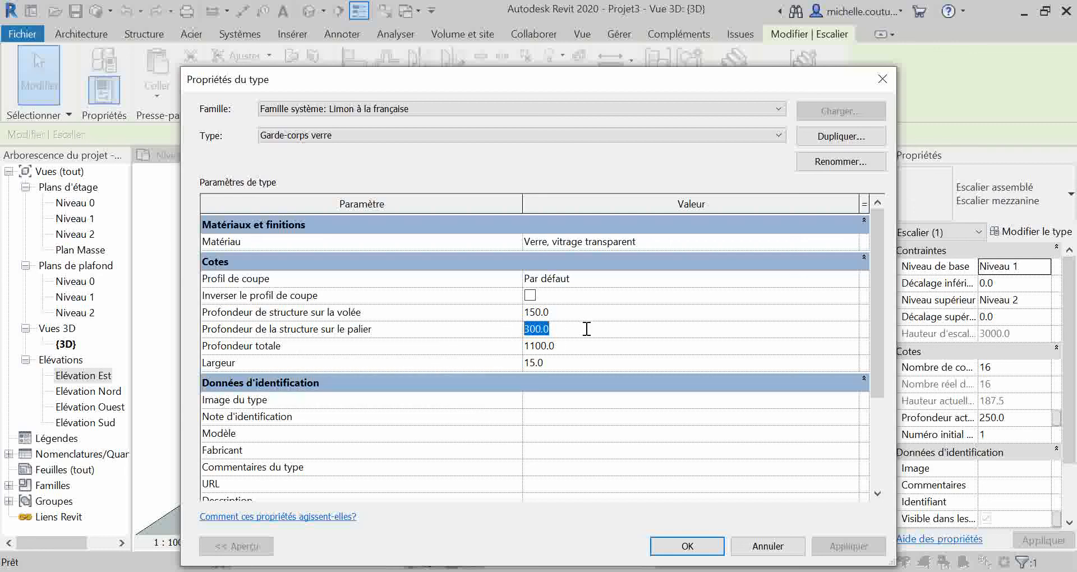
pyautogui.write('50')
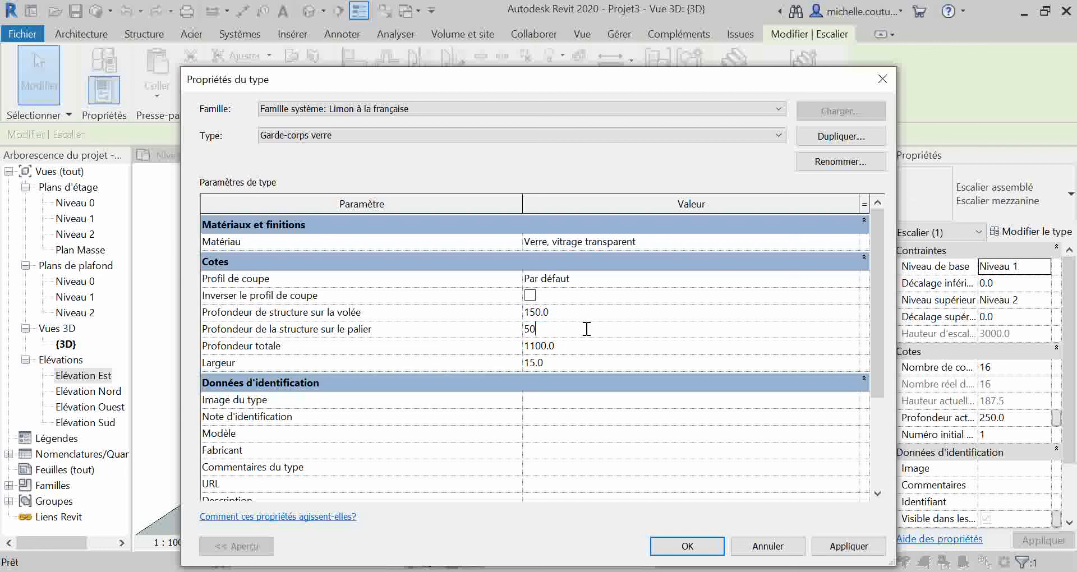
pyautogui.click(614, 347)
pyautogui.click(847, 546)
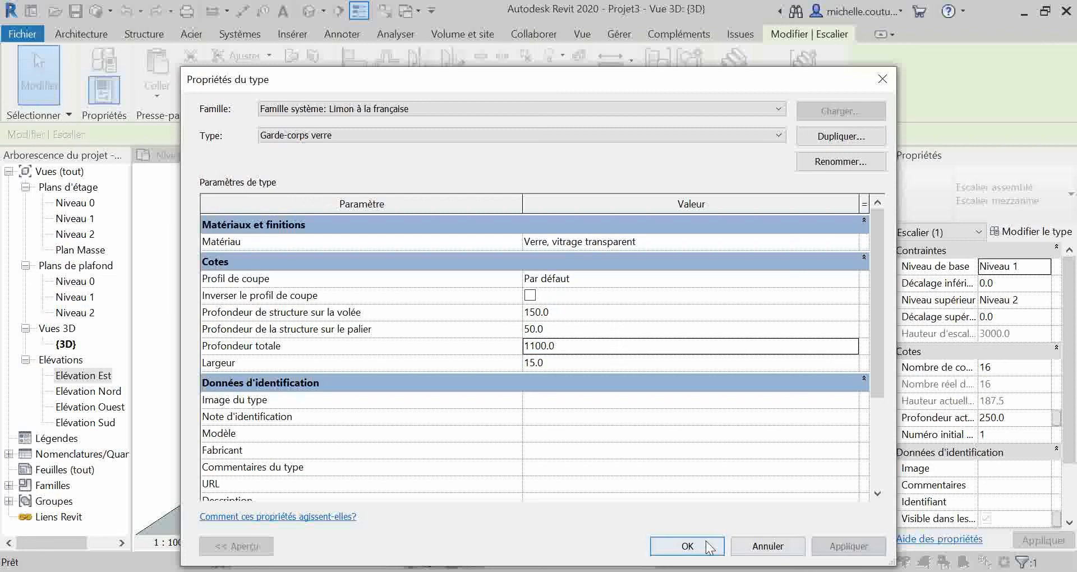
pyautogui.click(687, 547)
pyautogui.click(842, 546)
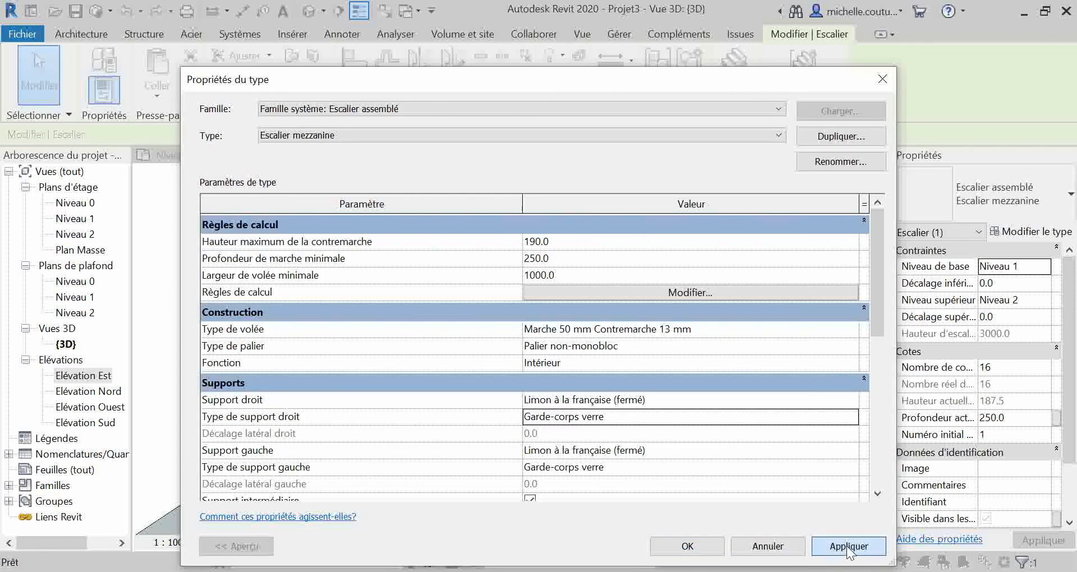
pyautogui.click(694, 548)
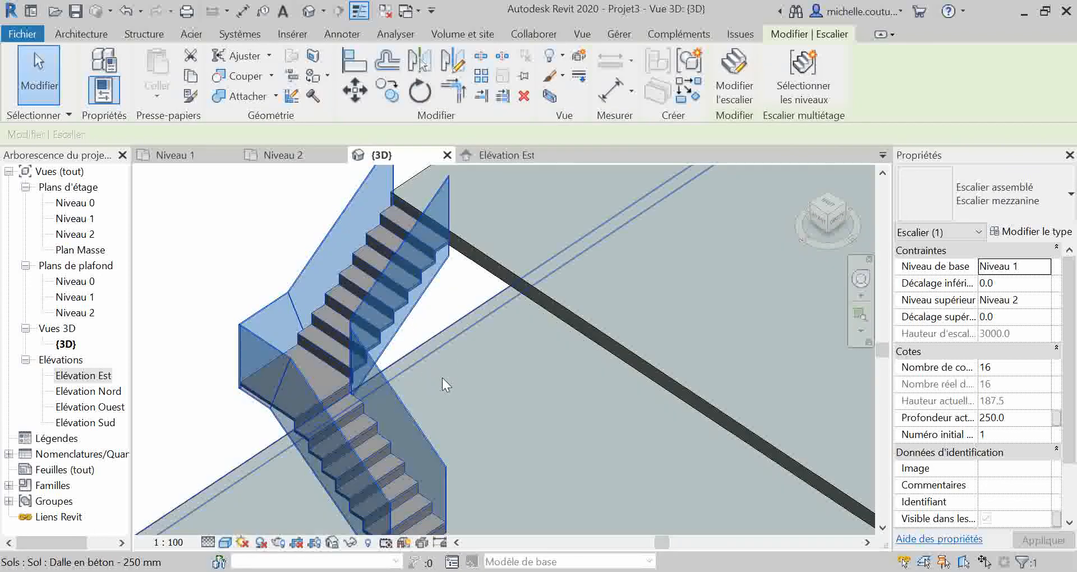
# Inspect the parameters of the Palier non-monobloc landing type within the Escalier mezzanine type, leaving them unchanged.
pyautogui.click(1030, 231)
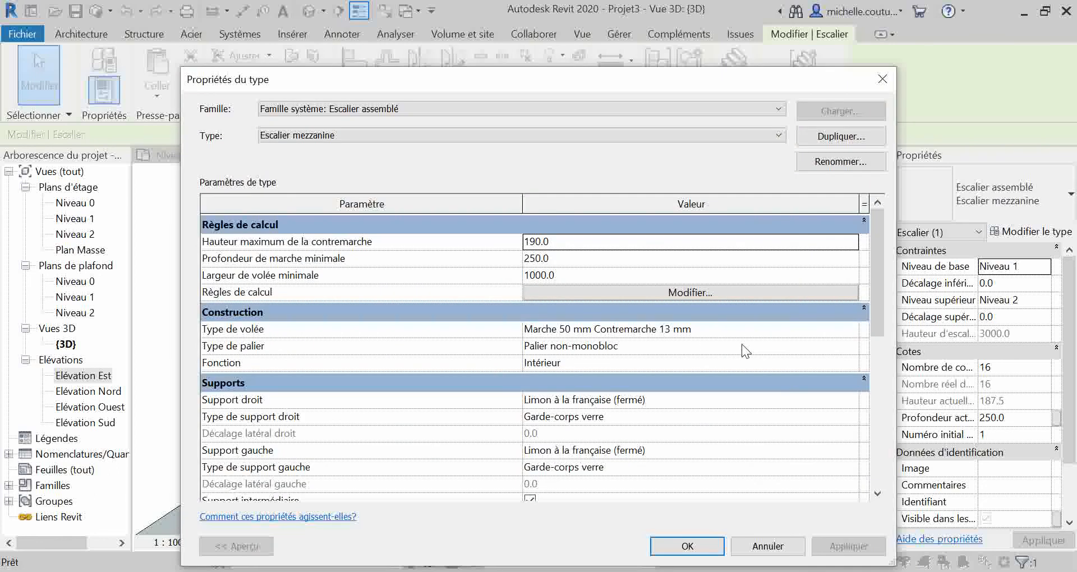
pyautogui.click(659, 347)
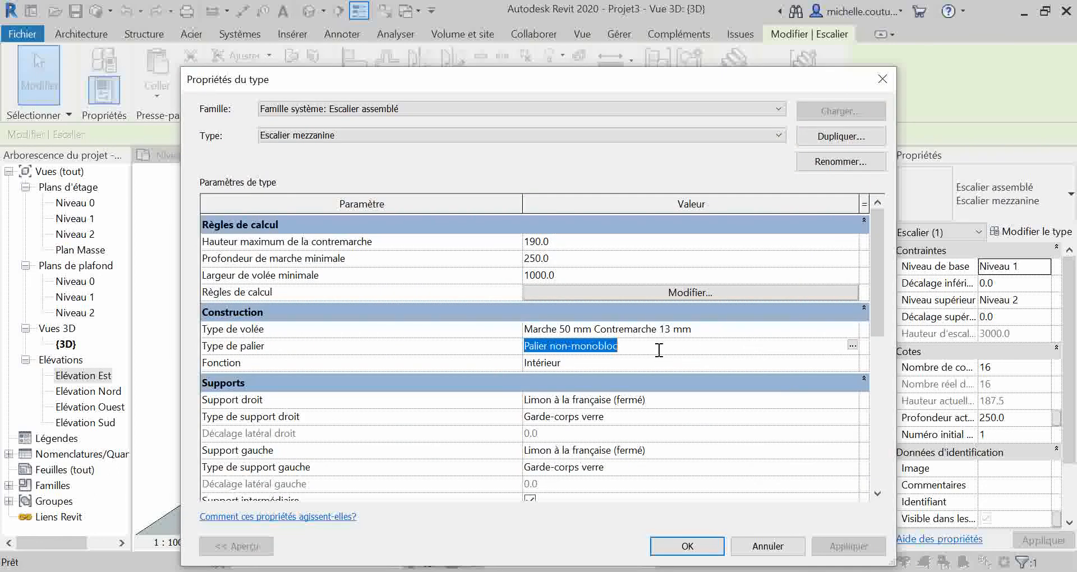
pyautogui.click(853, 345)
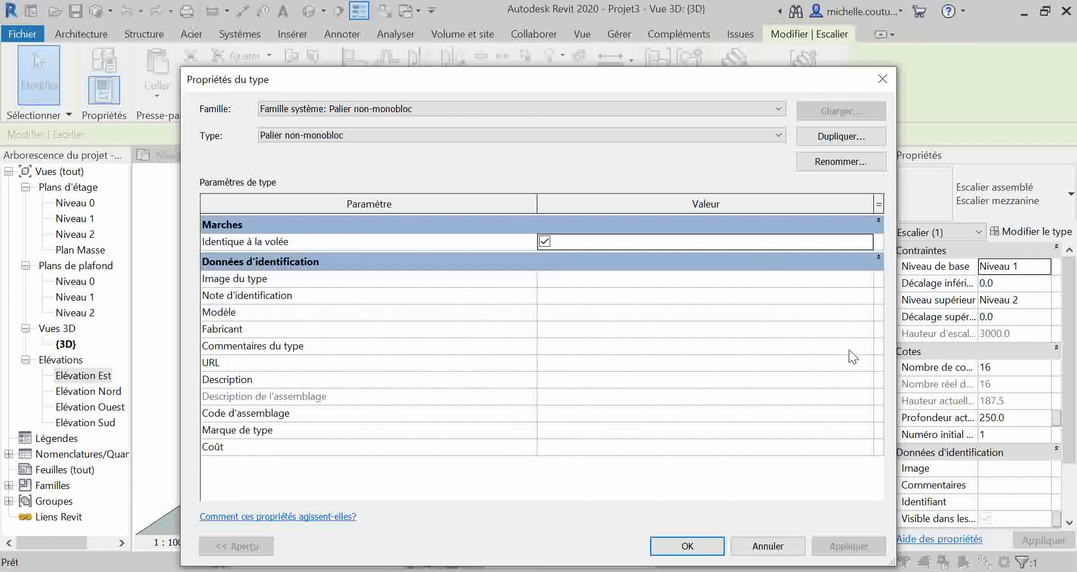
pyautogui.click(458, 133)
pyautogui.click(459, 133)
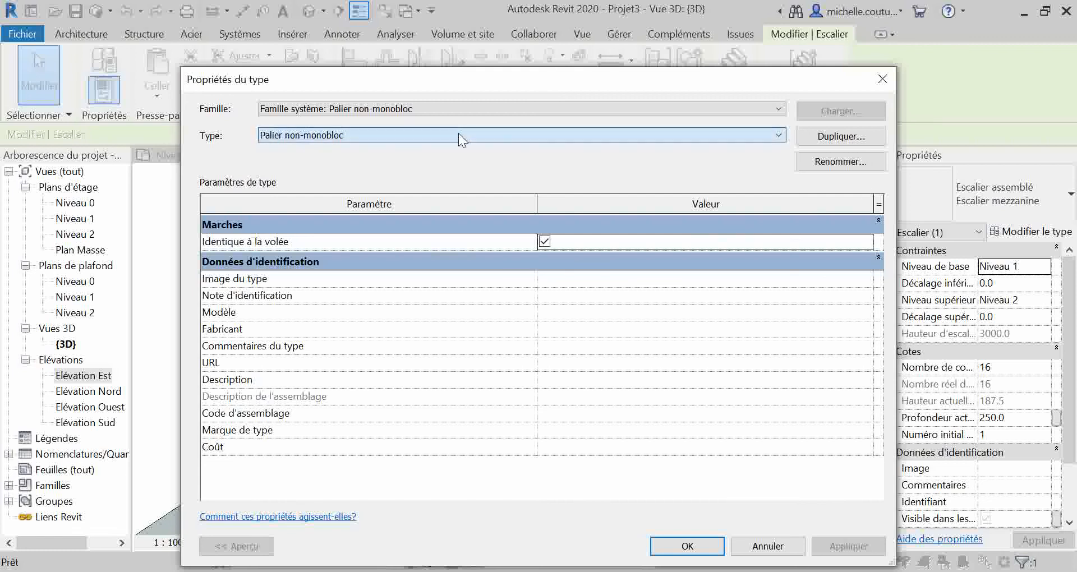
pyautogui.click(767, 546)
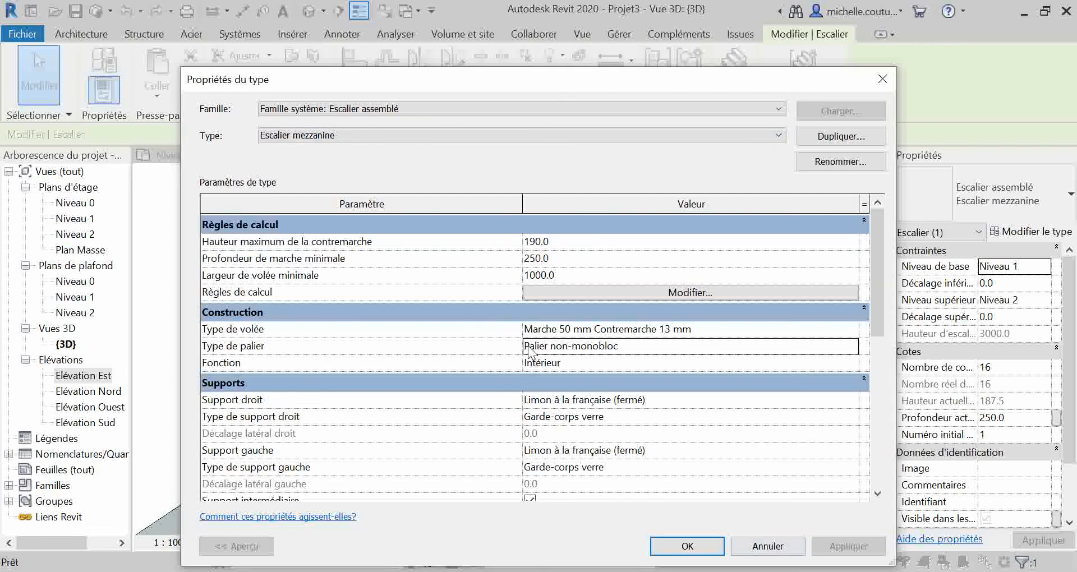
# Set the Garde-corps verre type's structure depth on the flight to 50 mm and accept the support and stair type settings.
pyautogui.scroll(-2, 495, 407)
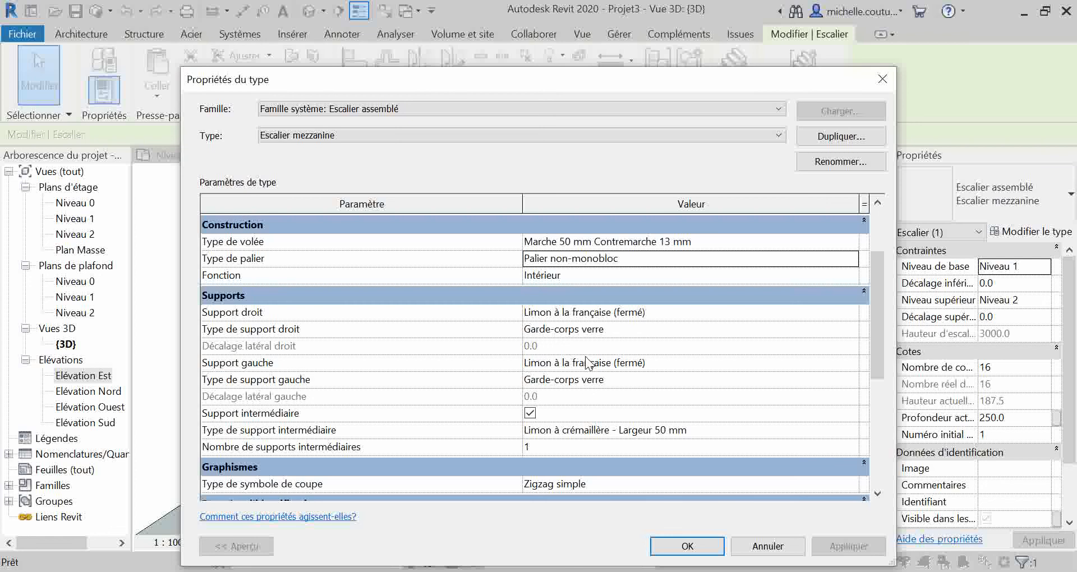
pyautogui.click(701, 330)
pyautogui.click(852, 329)
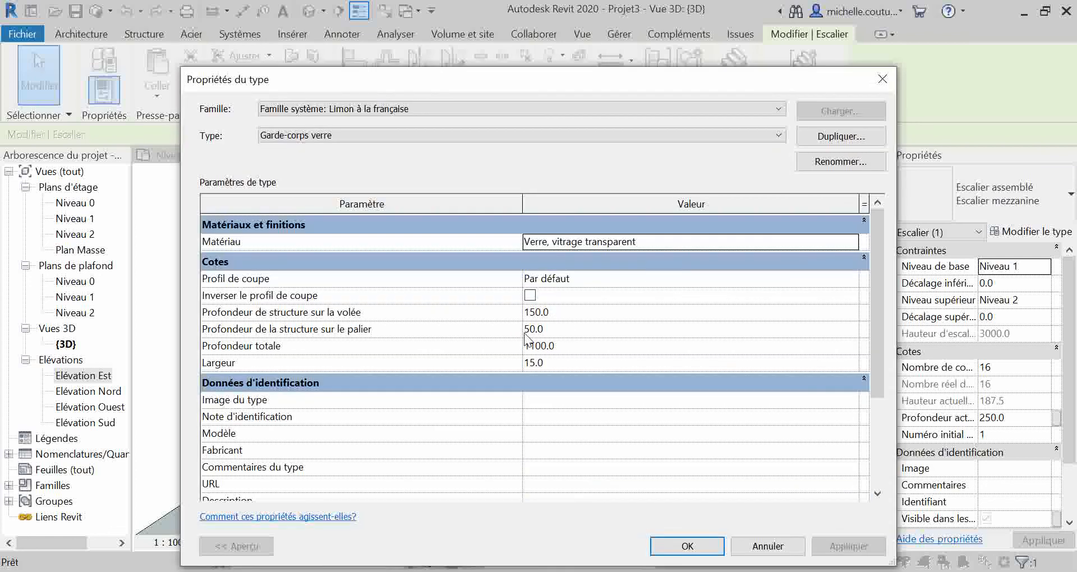
pyautogui.click(564, 312)
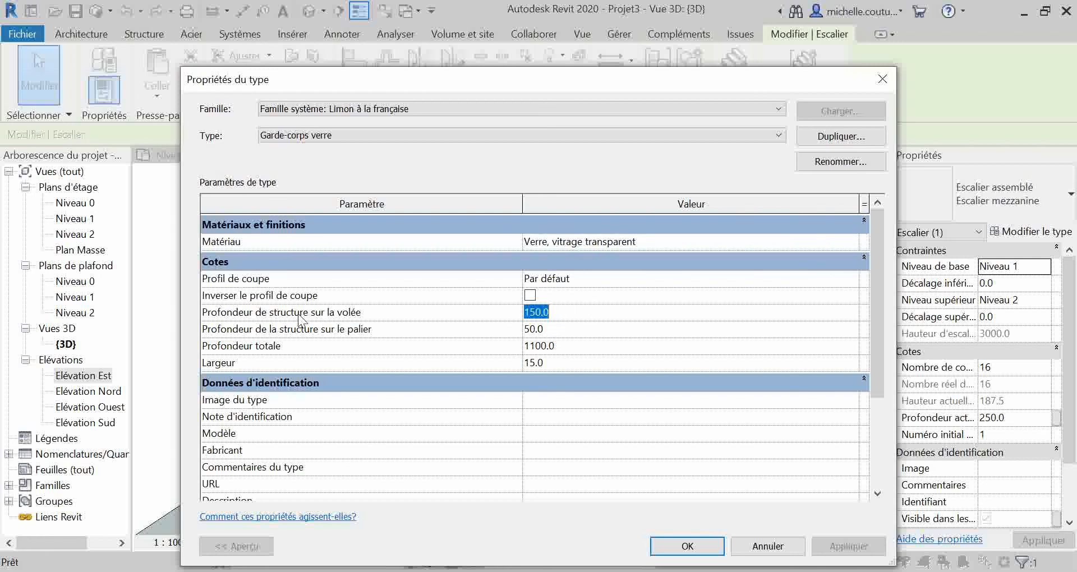
pyautogui.write('50')
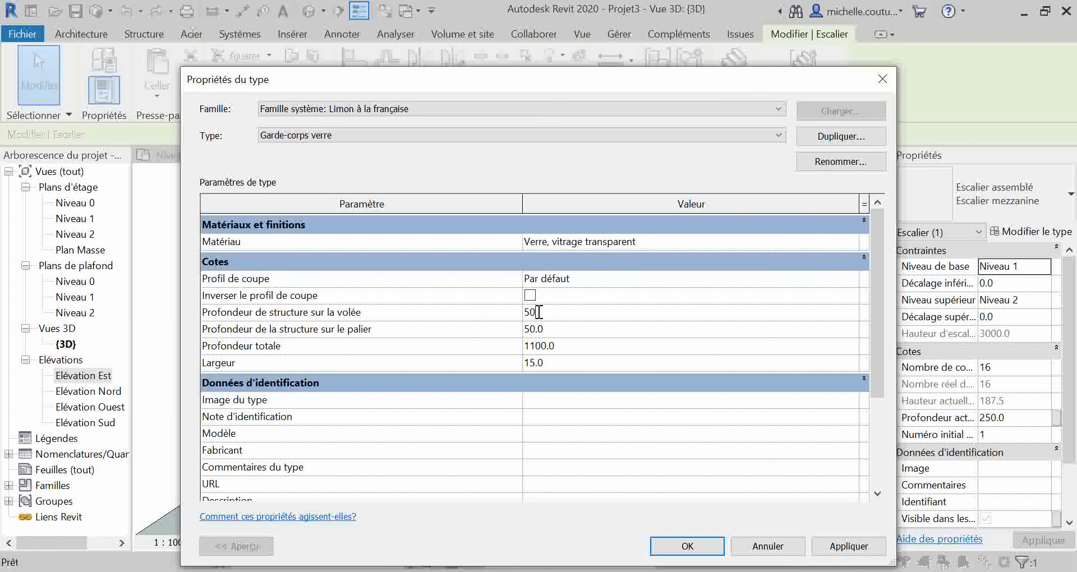
pyautogui.click(848, 545)
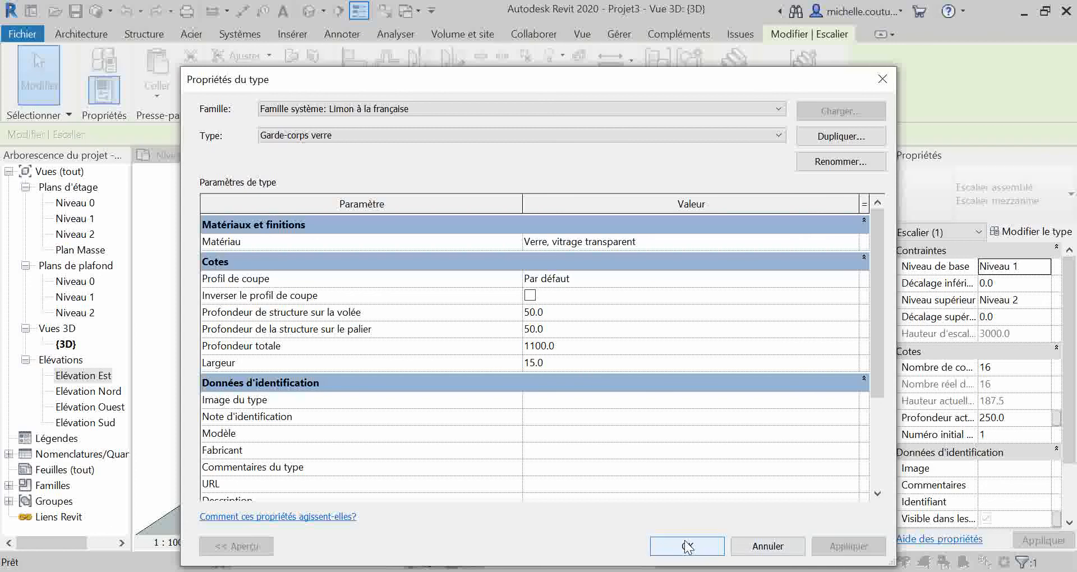
pyautogui.click(687, 546)
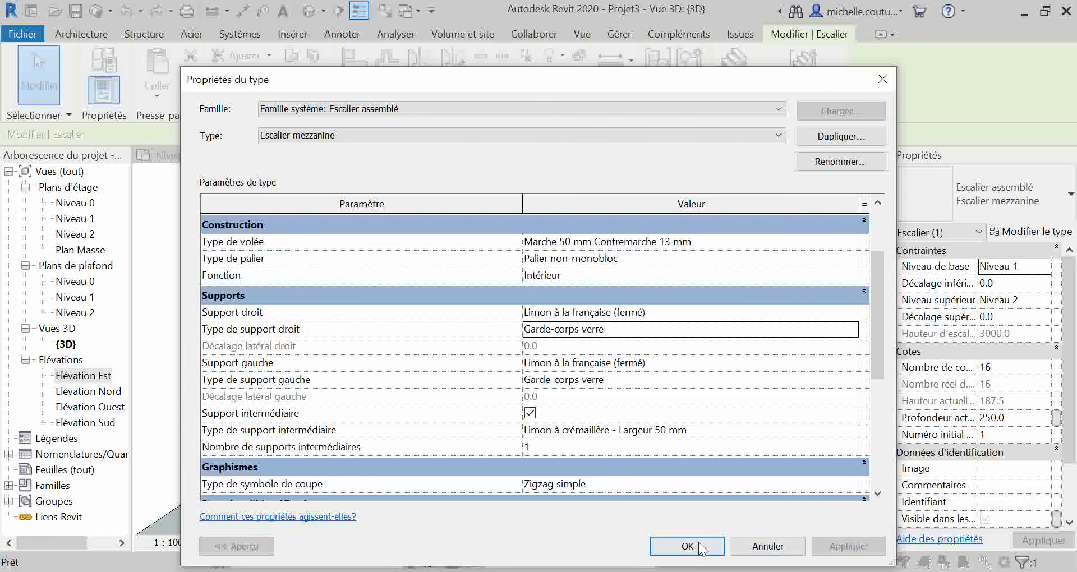
pyautogui.click(688, 546)
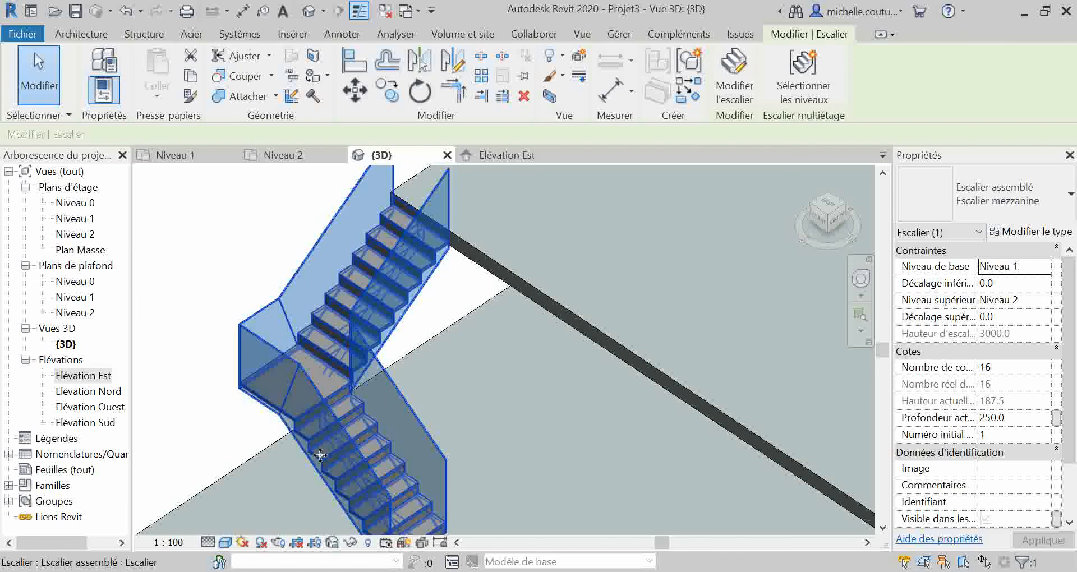
pyautogui.click(440, 279)
pyautogui.scroll(-3, 458, 320)
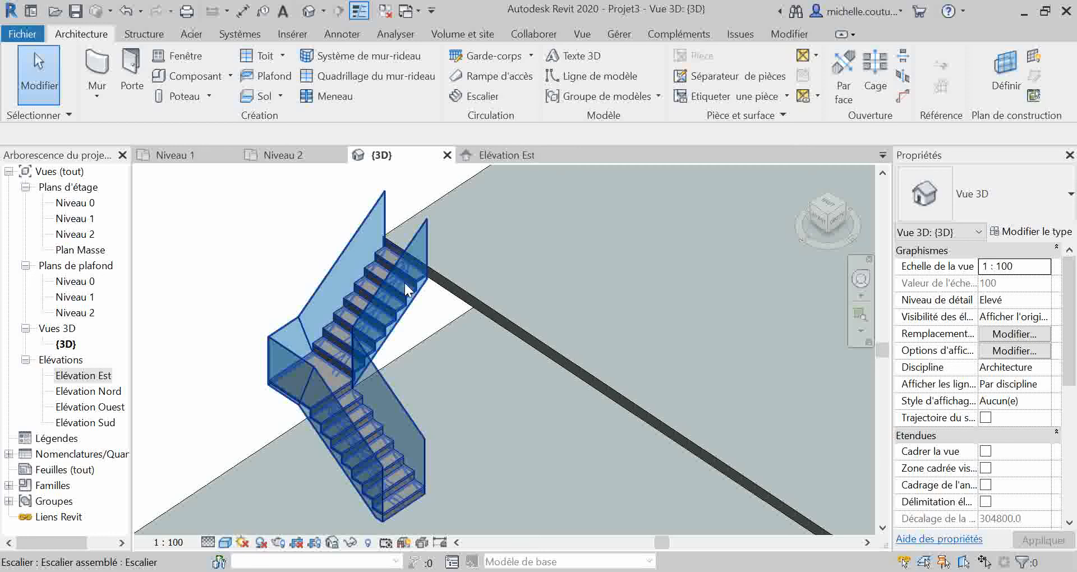
pyautogui.scroll(5, 267, 356)
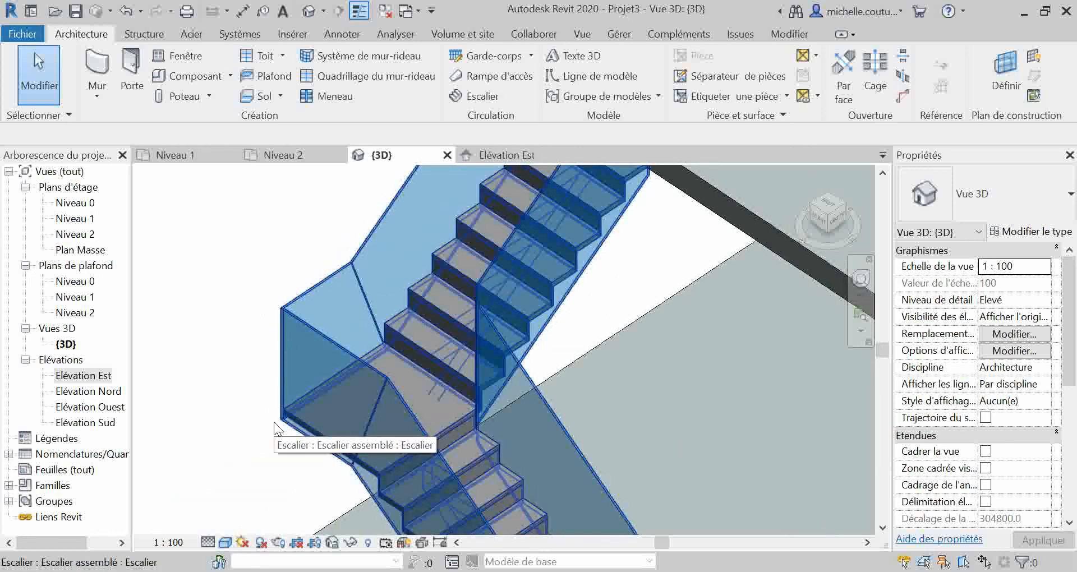
pyautogui.scroll(-2, 278, 423)
pyautogui.scroll(-4, 281, 424)
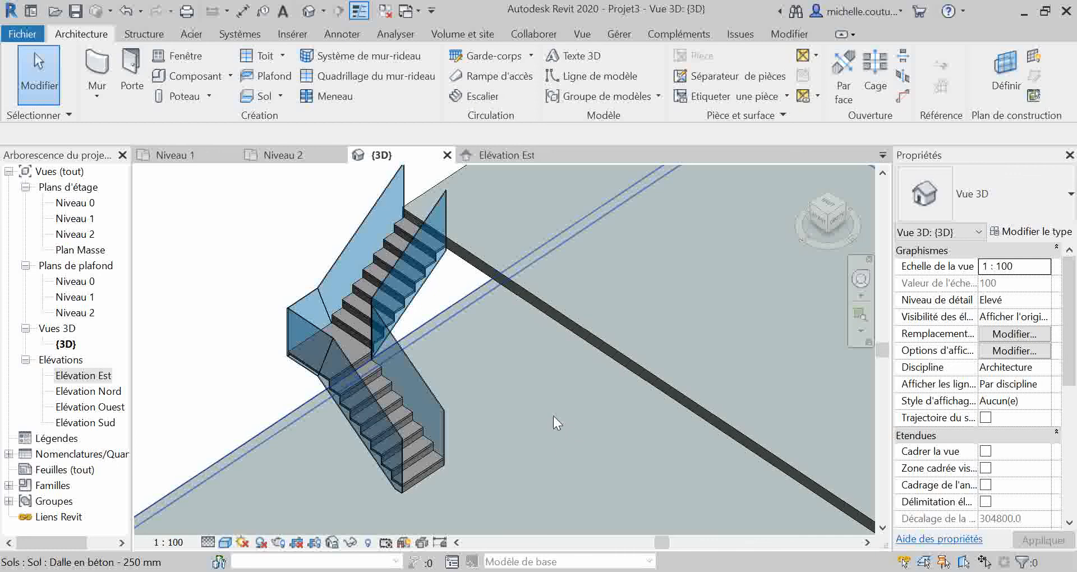
# Disable the risers (Contremarche) in the stair's Marche 50 mm Contremarche 13 mm flight type.
pyautogui.click(382, 396)
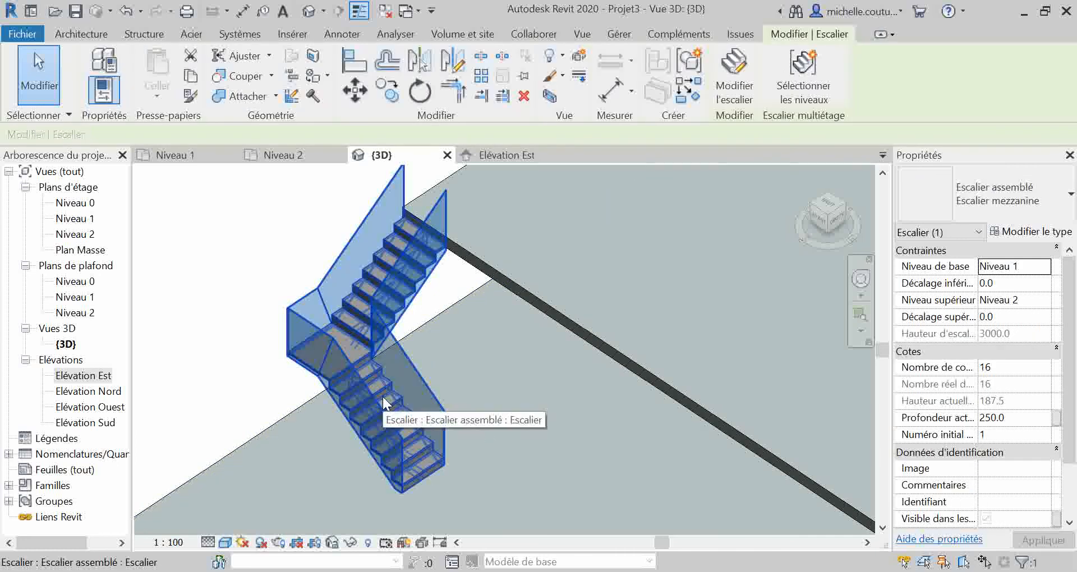
pyautogui.click(1035, 235)
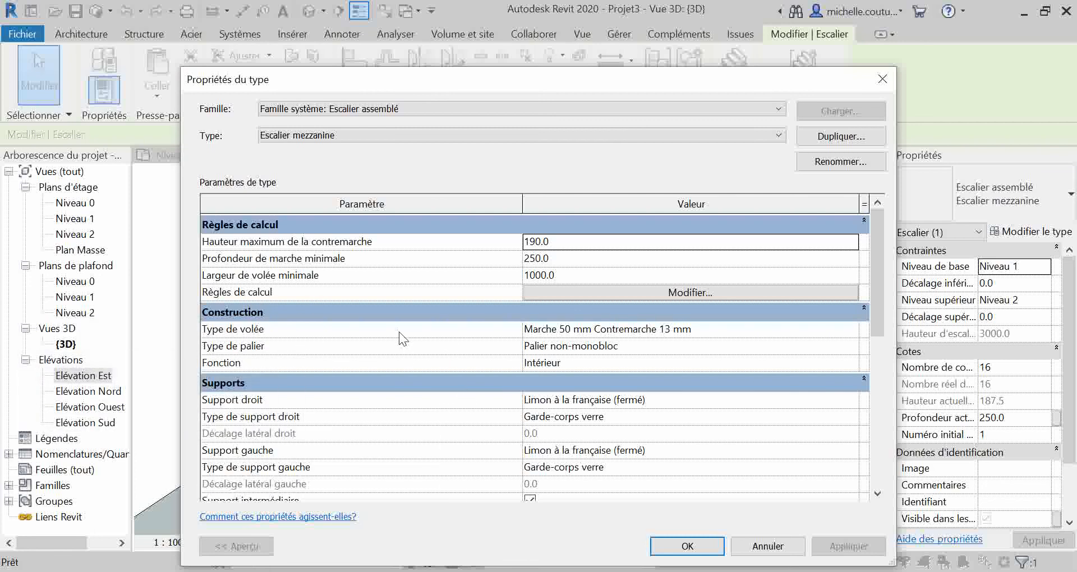
pyautogui.click(716, 332)
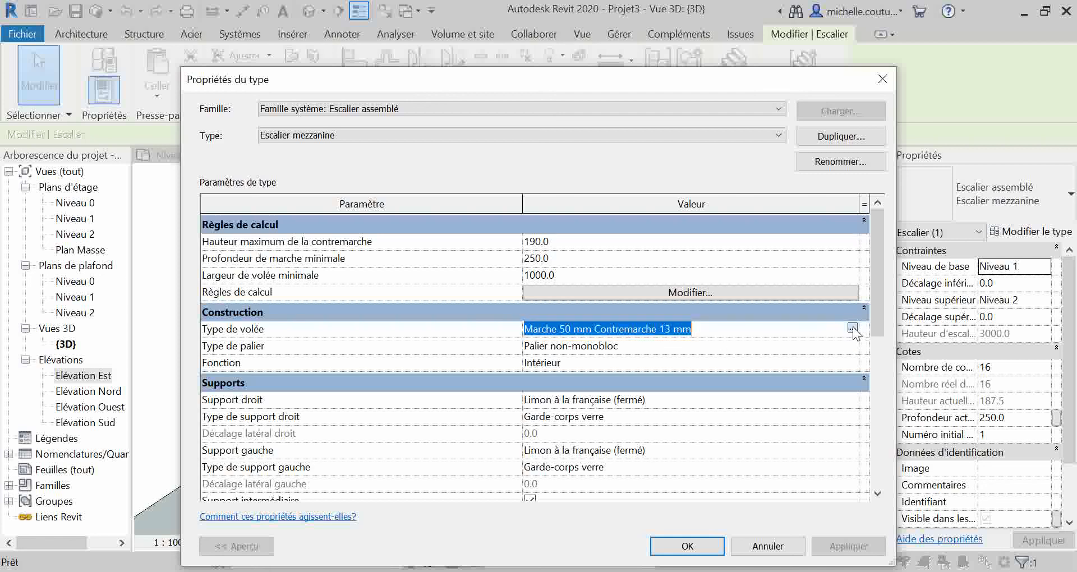
pyautogui.click(852, 328)
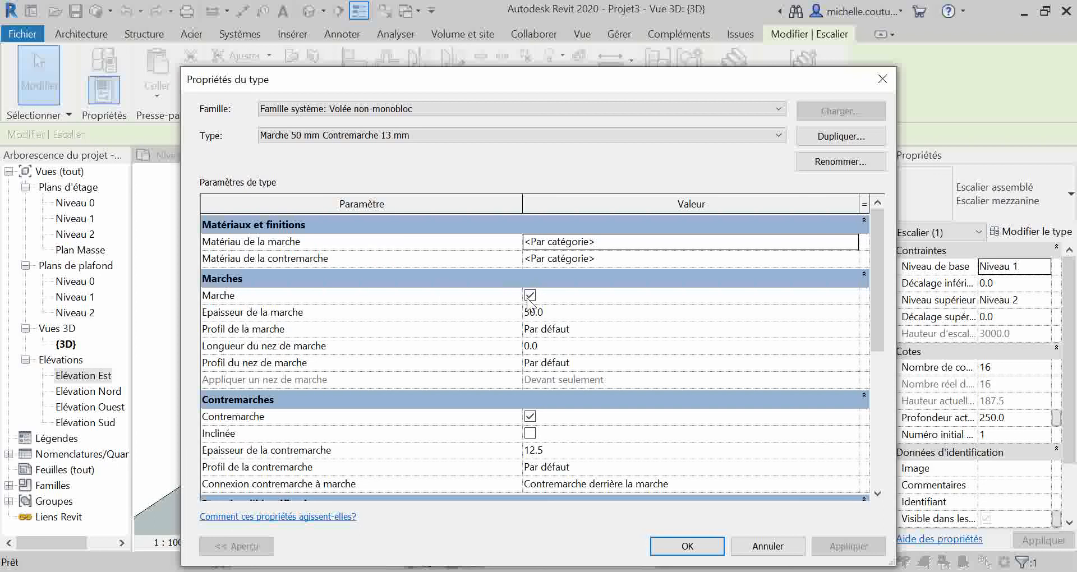
pyautogui.click(529, 418)
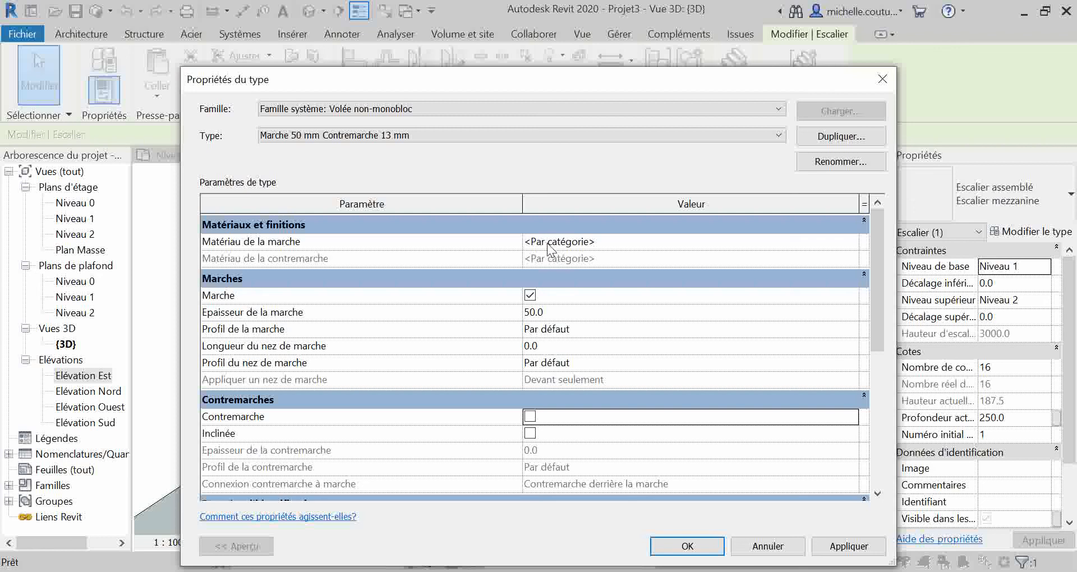
# Search the project materials for "bois" and assign Cerisier as the tread material (Matériau de la marche) of the flight type.
pyautogui.click(693, 249)
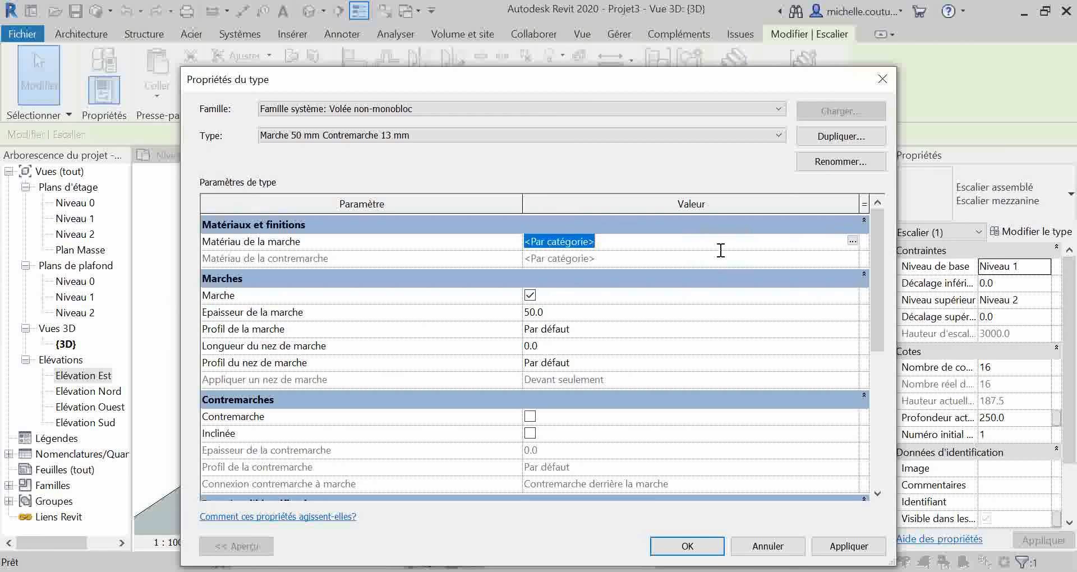
pyautogui.click(851, 241)
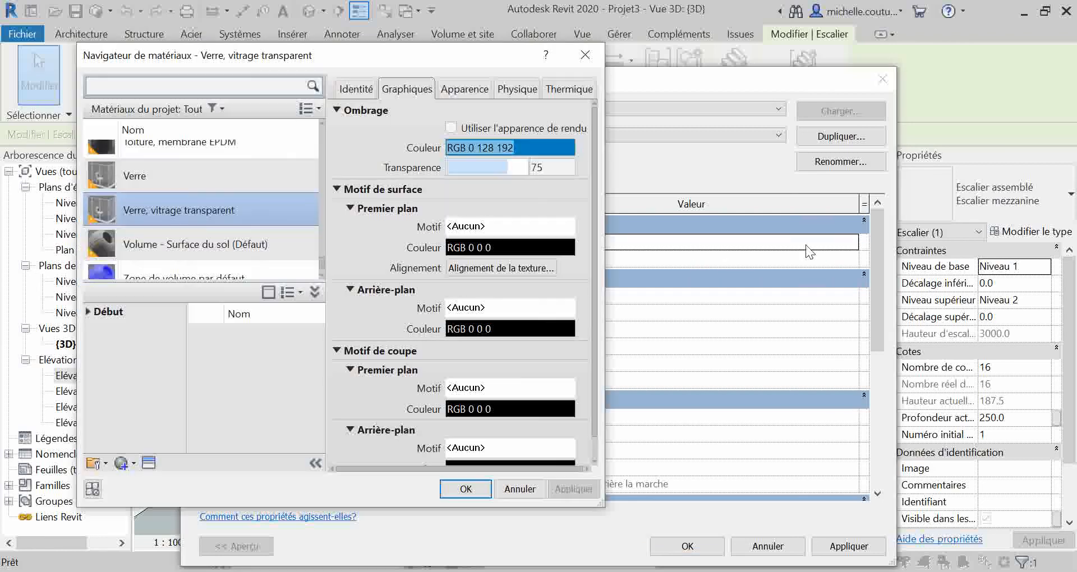
pyautogui.scroll(-1, 180, 257)
pyautogui.scroll(2, 180, 236)
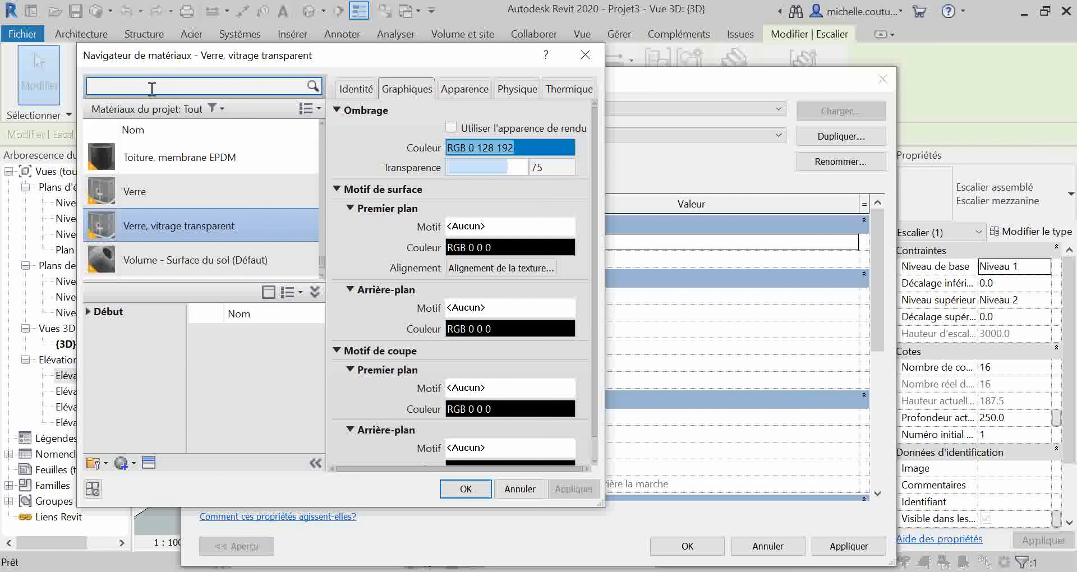
pyautogui.write('s')
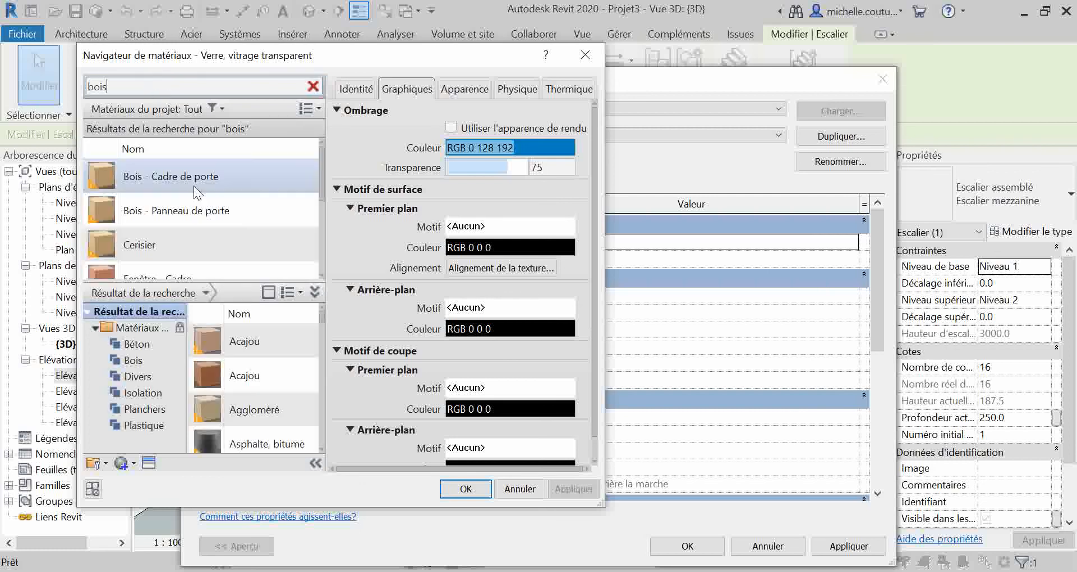
pyautogui.scroll(-1, 197, 241)
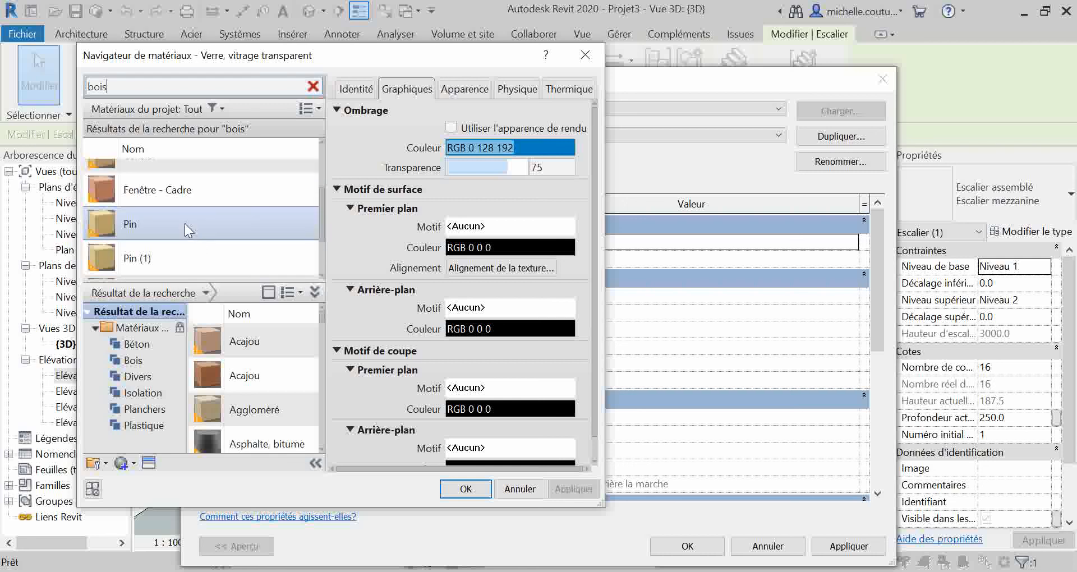
pyautogui.scroll(1, 188, 197)
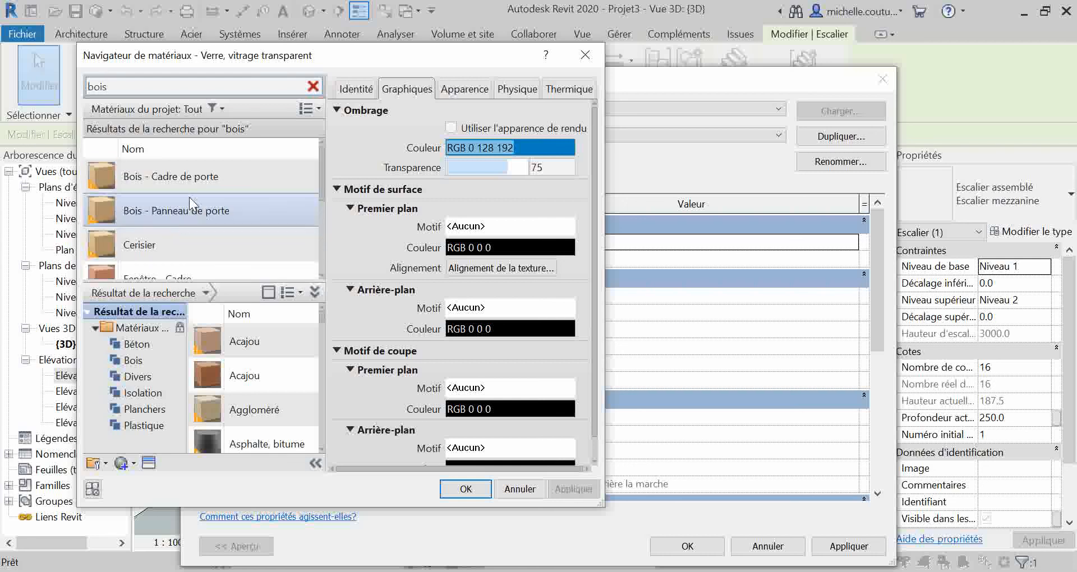
pyautogui.click(161, 248)
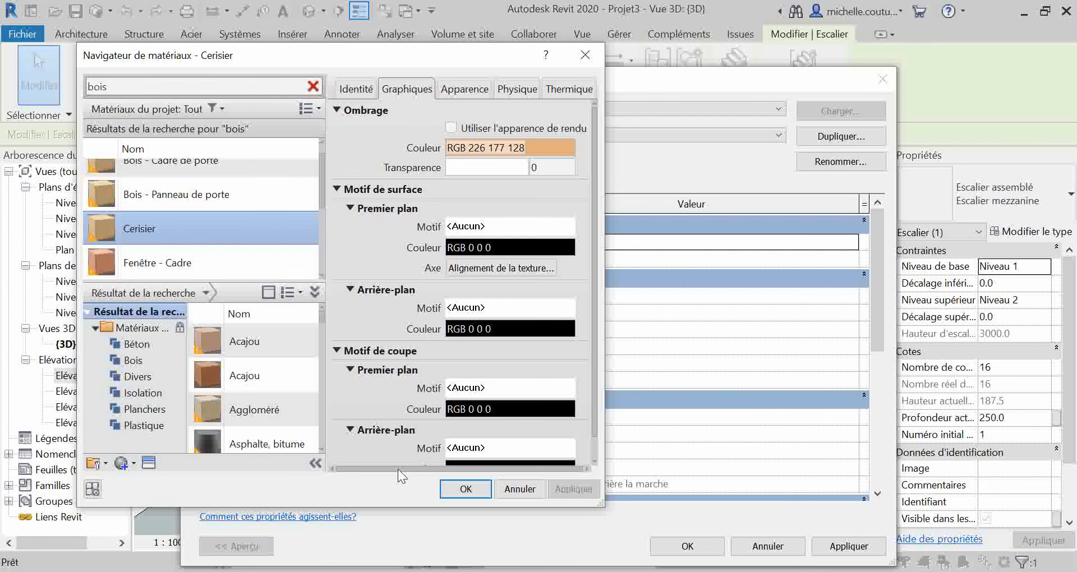
pyautogui.click(465, 488)
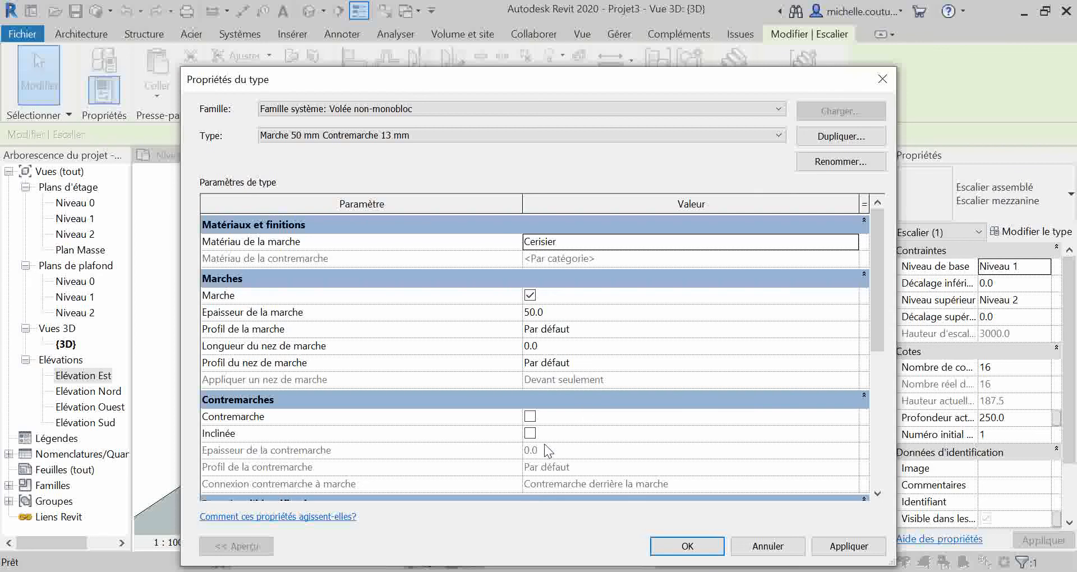
# Apply the Marche 50 mm Contremarche 13 mm flight type changes and accept the Escalier mezzanine stair type settings.
pyautogui.scroll(-3, 697, 440)
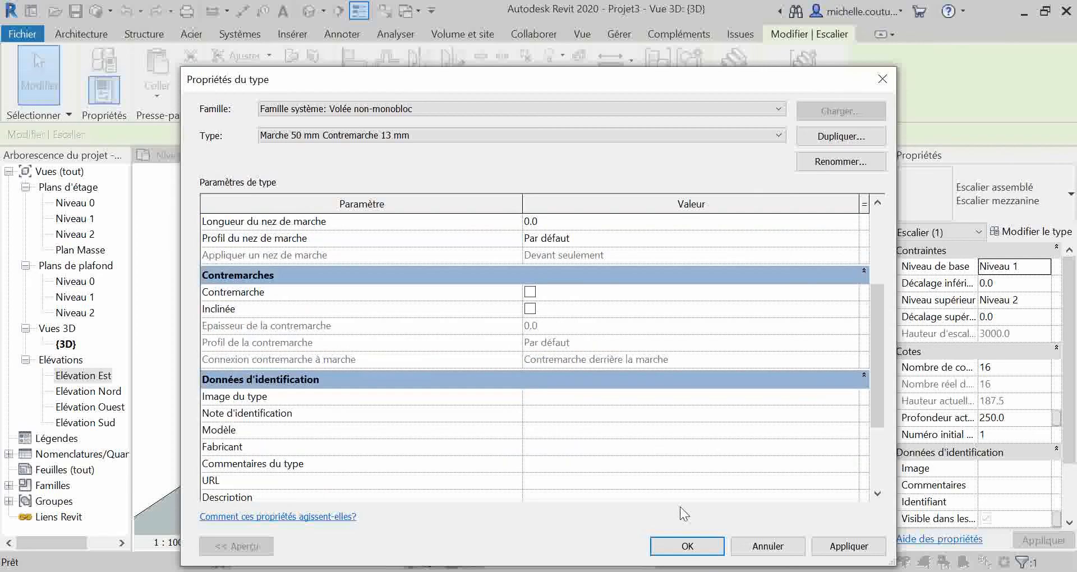
pyautogui.click(843, 555)
pyautogui.click(687, 546)
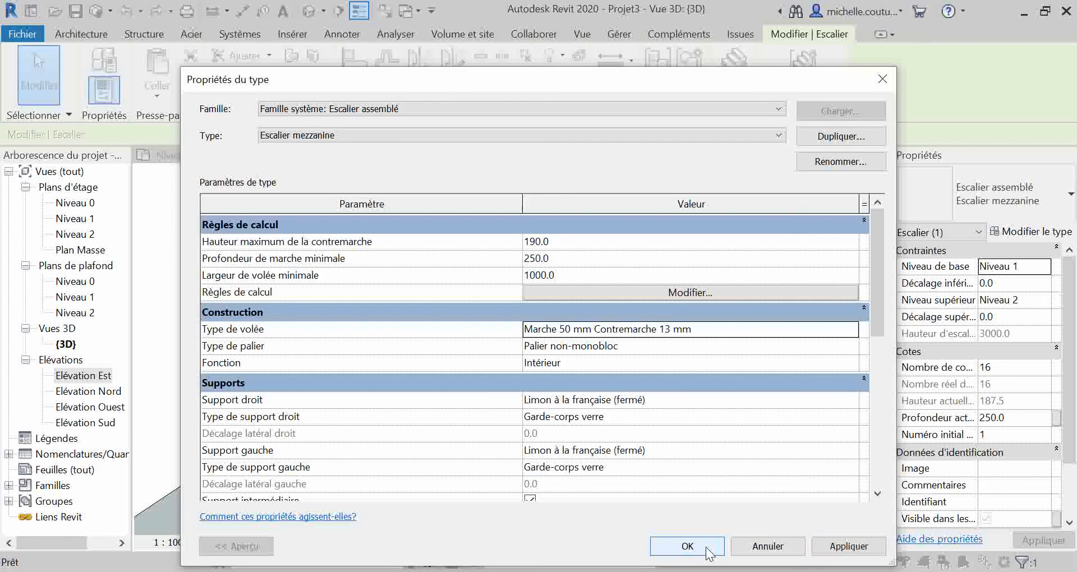
pyautogui.click(687, 545)
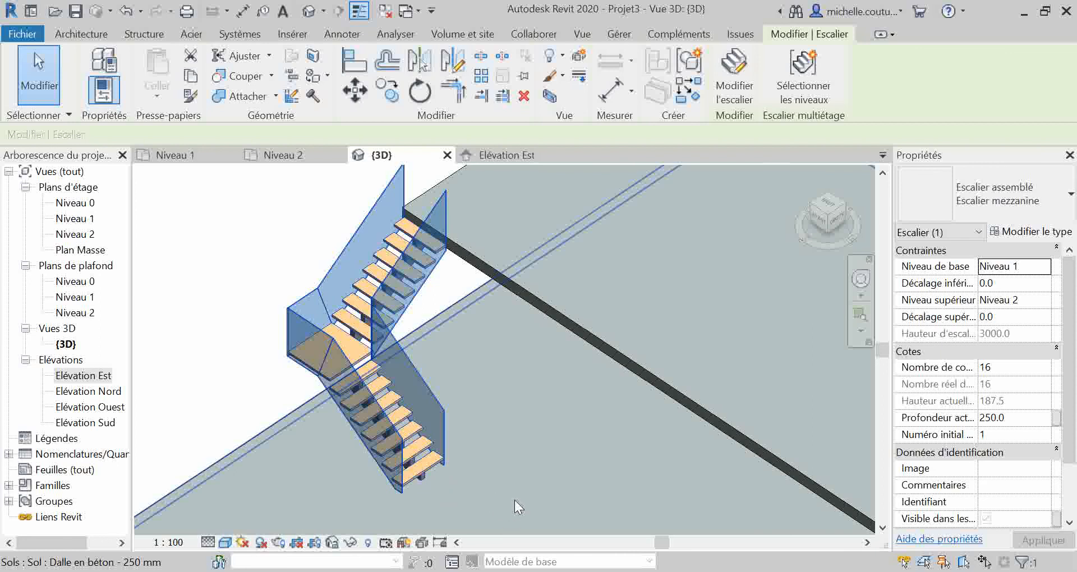
pyautogui.scroll(-2, 513, 500)
pyautogui.moveTo(531, 503); pyautogui.dragTo(481, 461, button='middle')
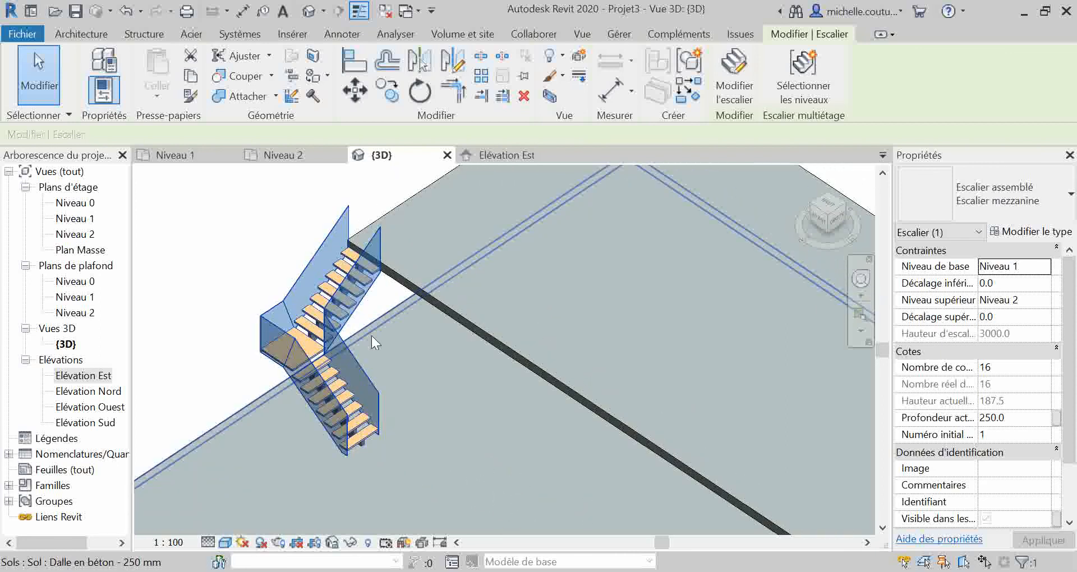